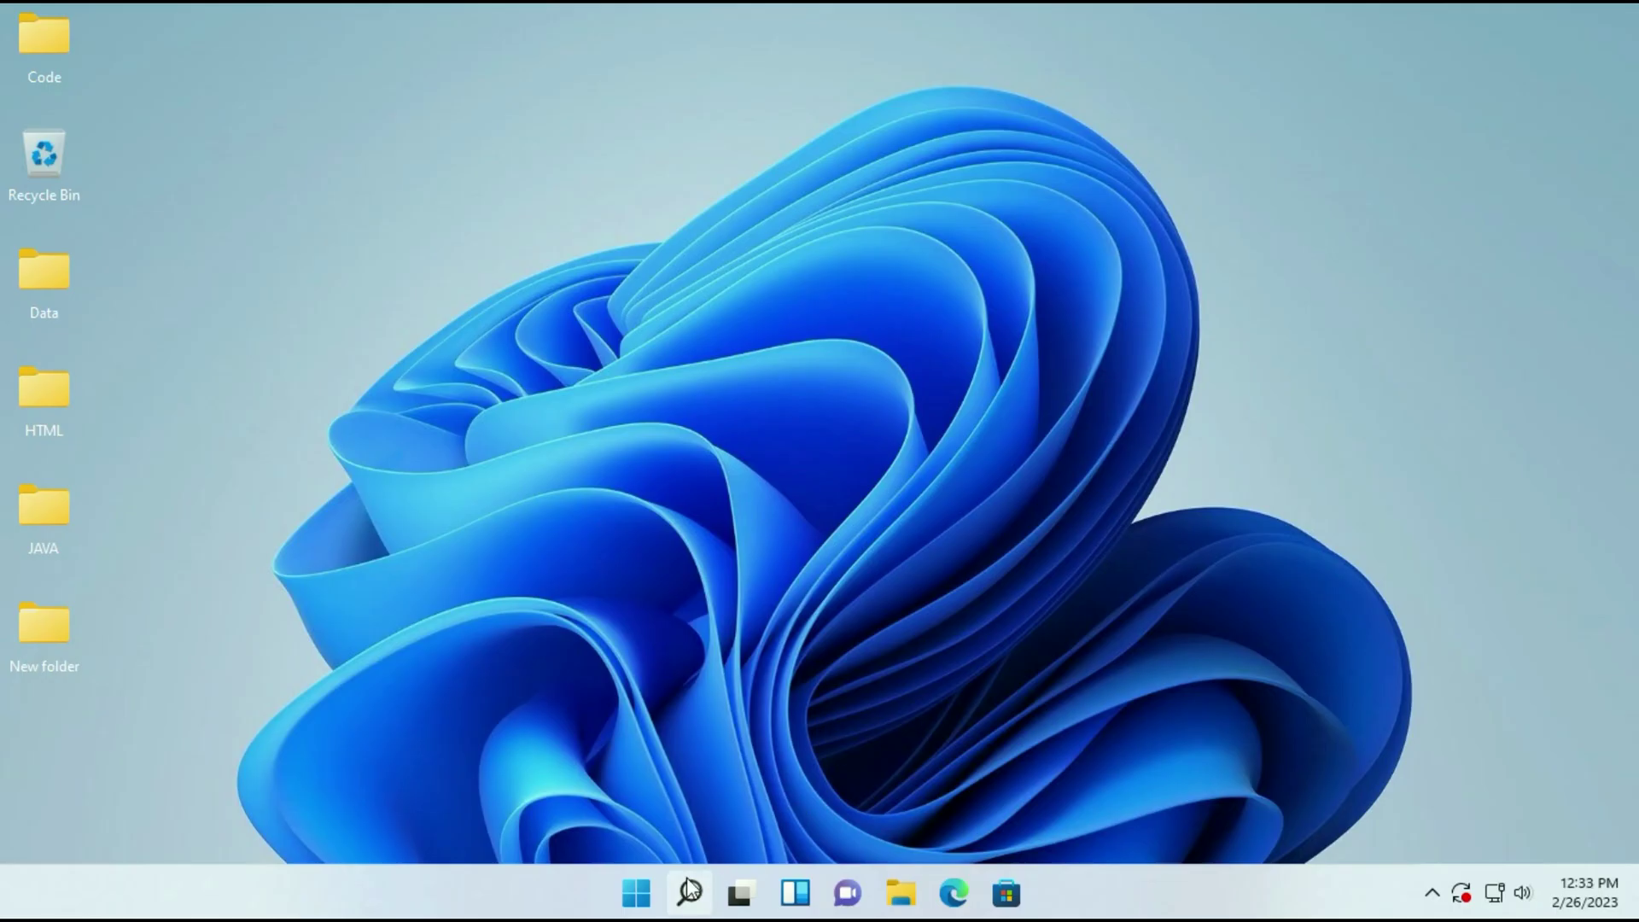
# - Search Windows for services.msc and launch the Services console from the results
pyautogui.press('super+s')
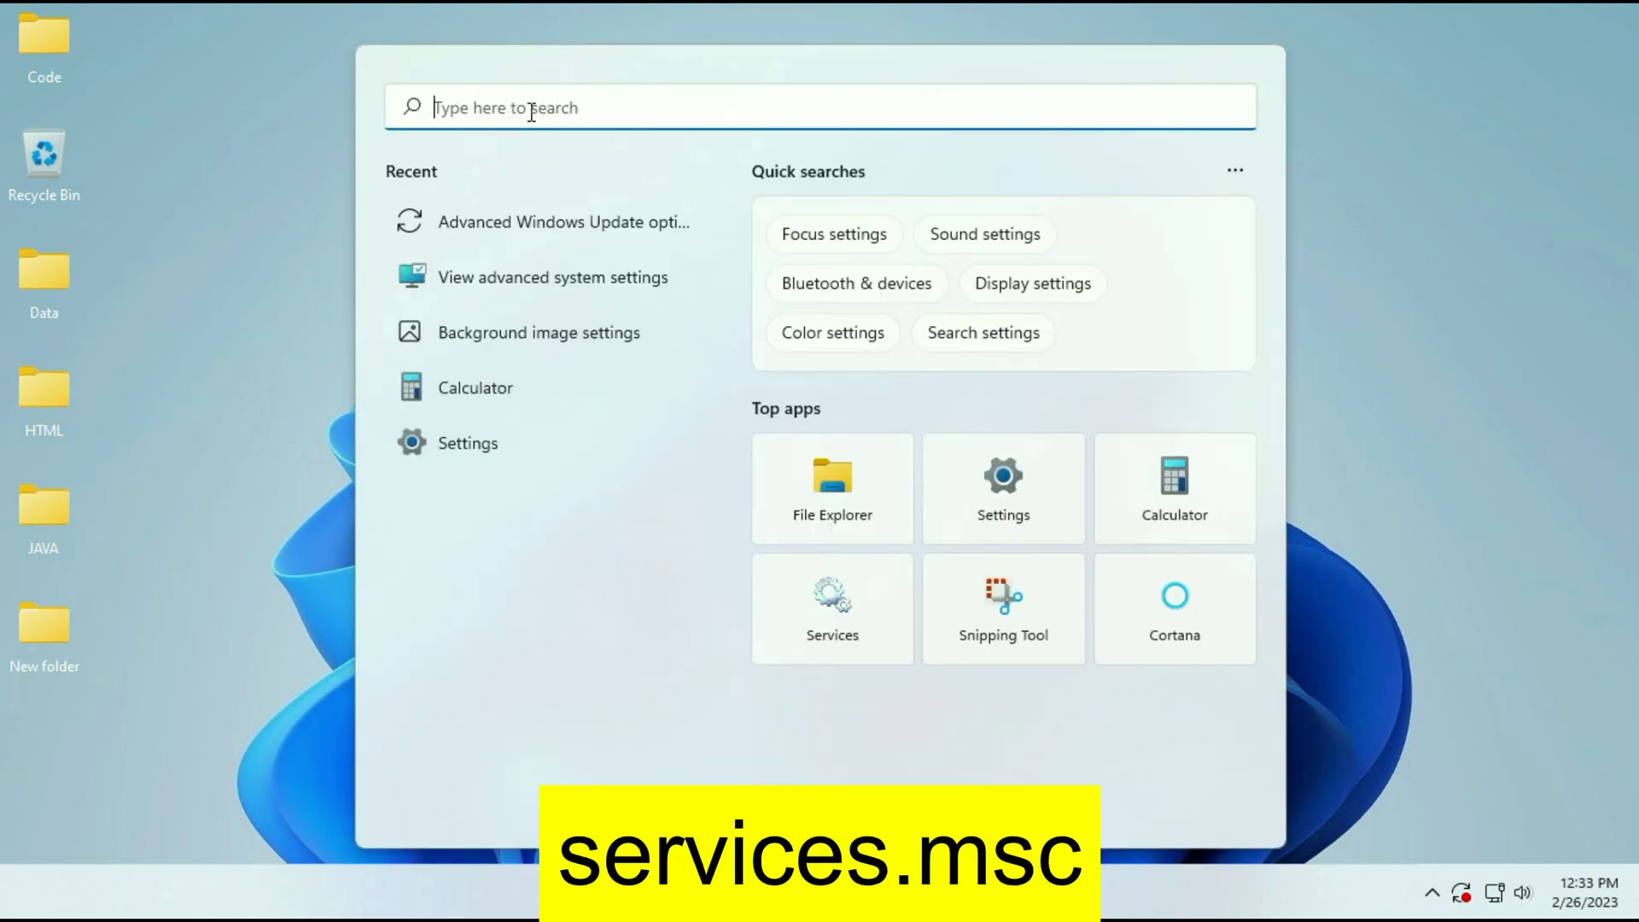
pyautogui.write('services.msc')
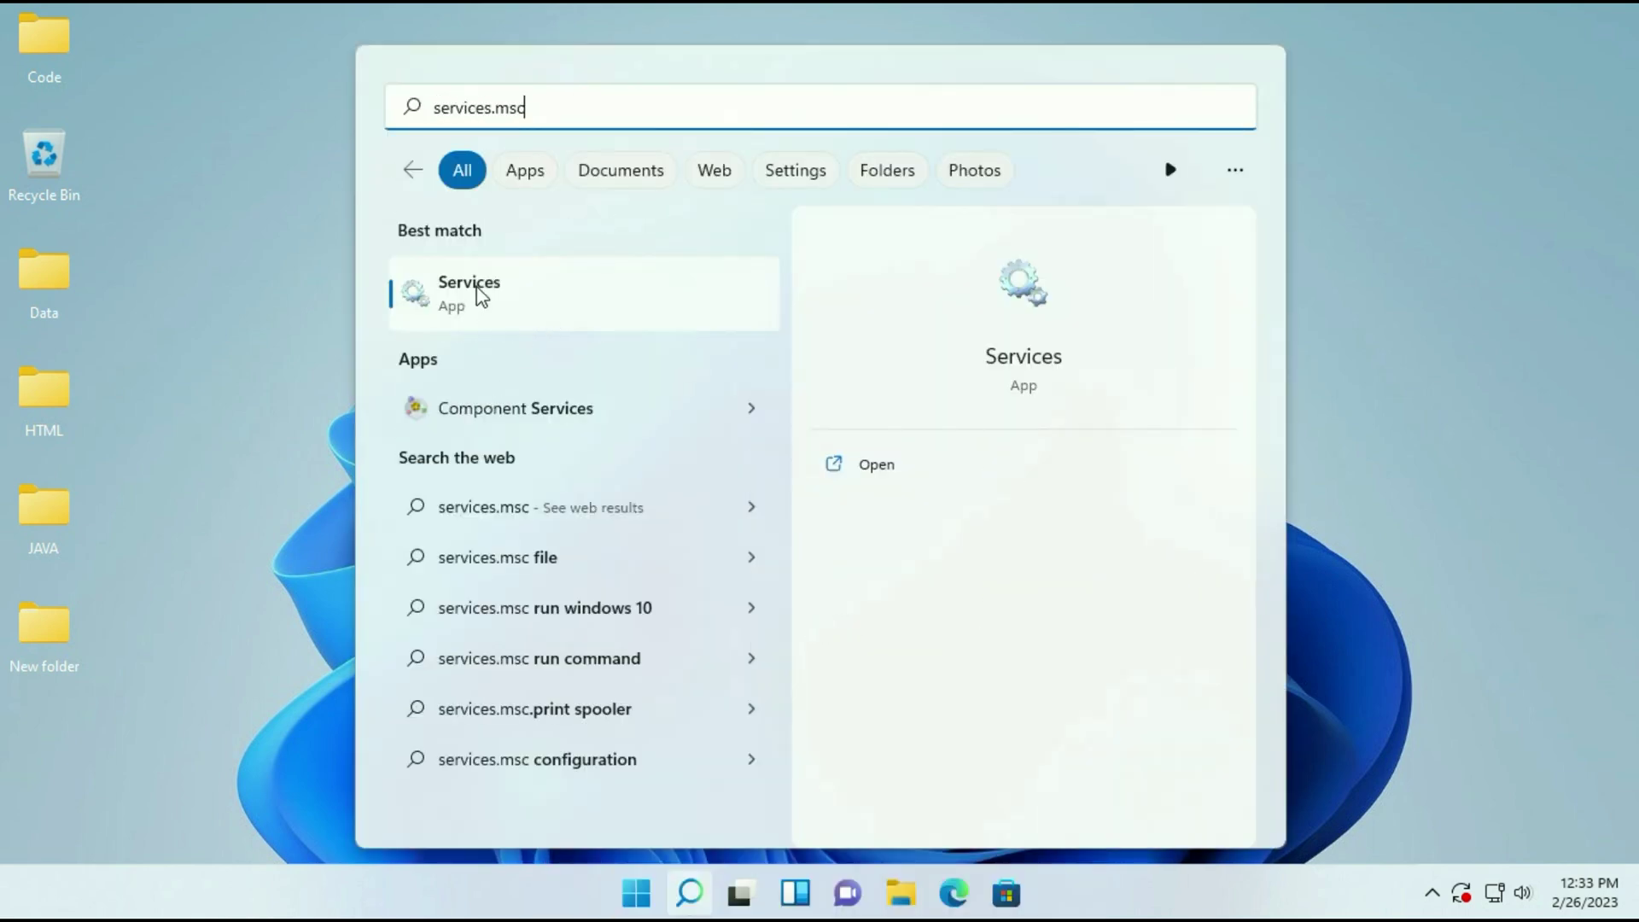
pyautogui.click(477, 288)
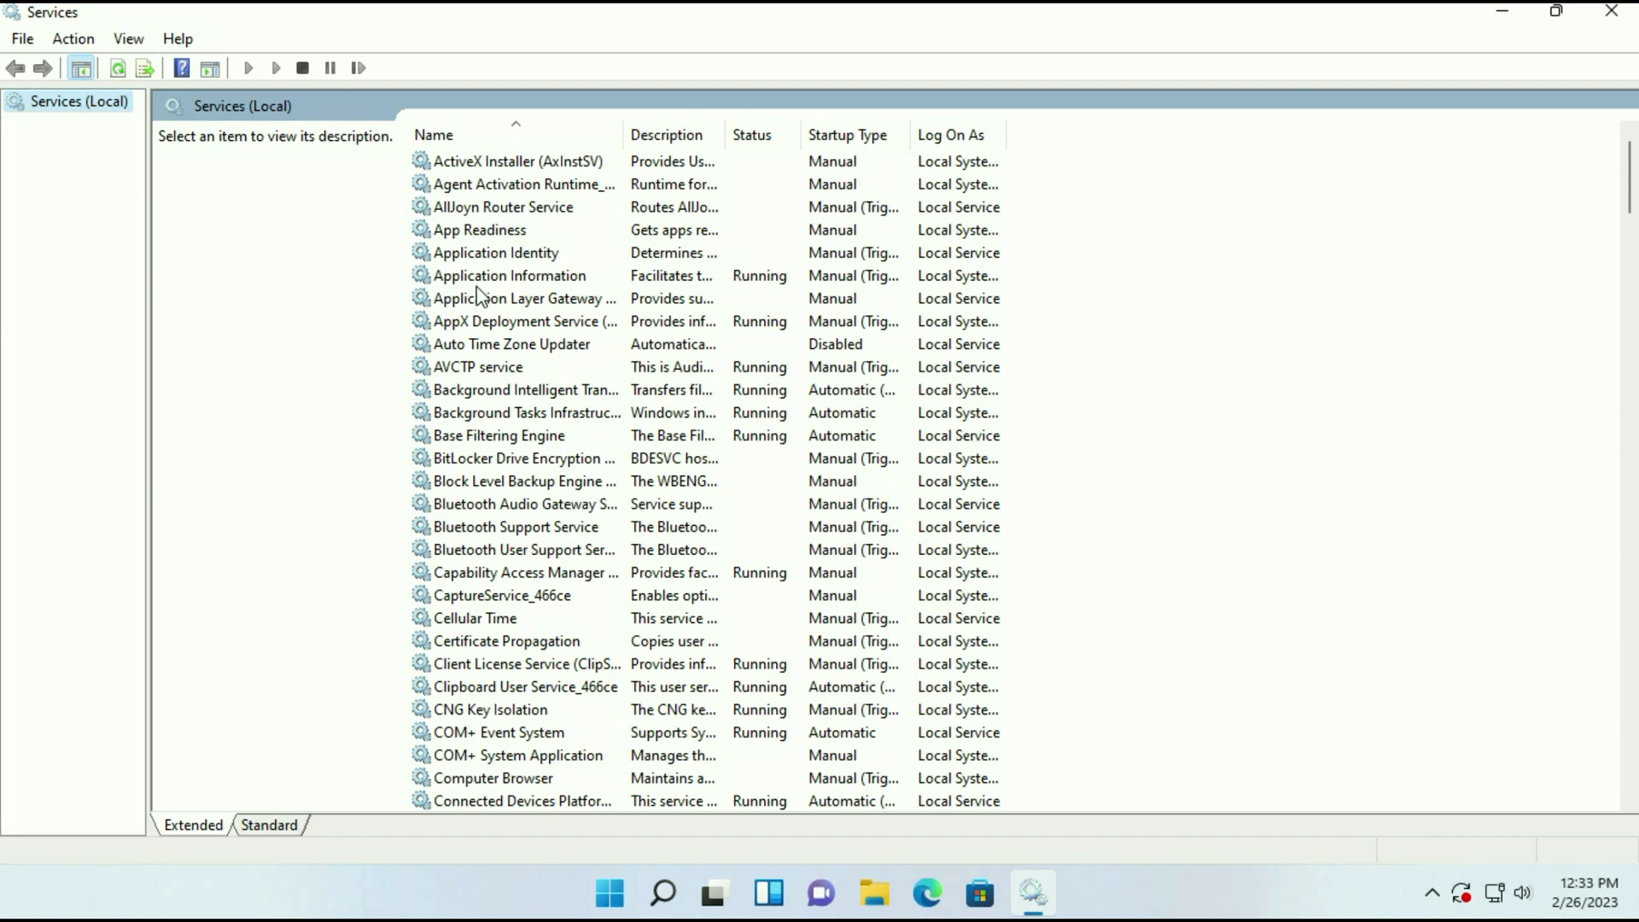
# - Stop the Windows Update service and set its startup type to Disabled
pyautogui.scroll(-20, 478, 295)
pyautogui.click(505, 504)
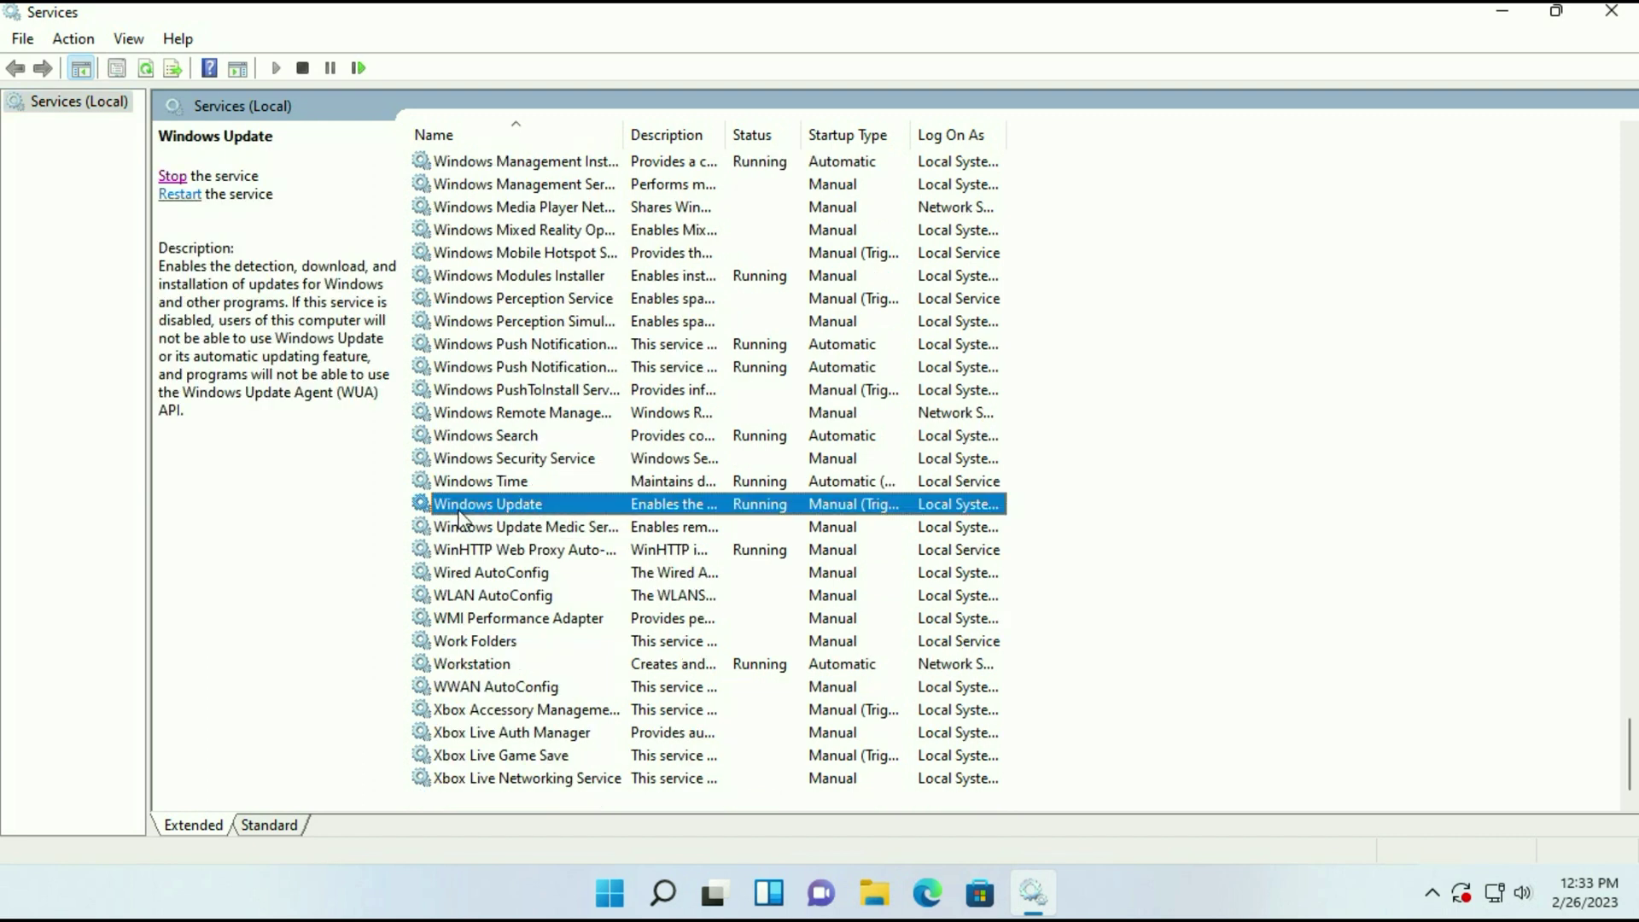
pyautogui.rightClick(520, 507)
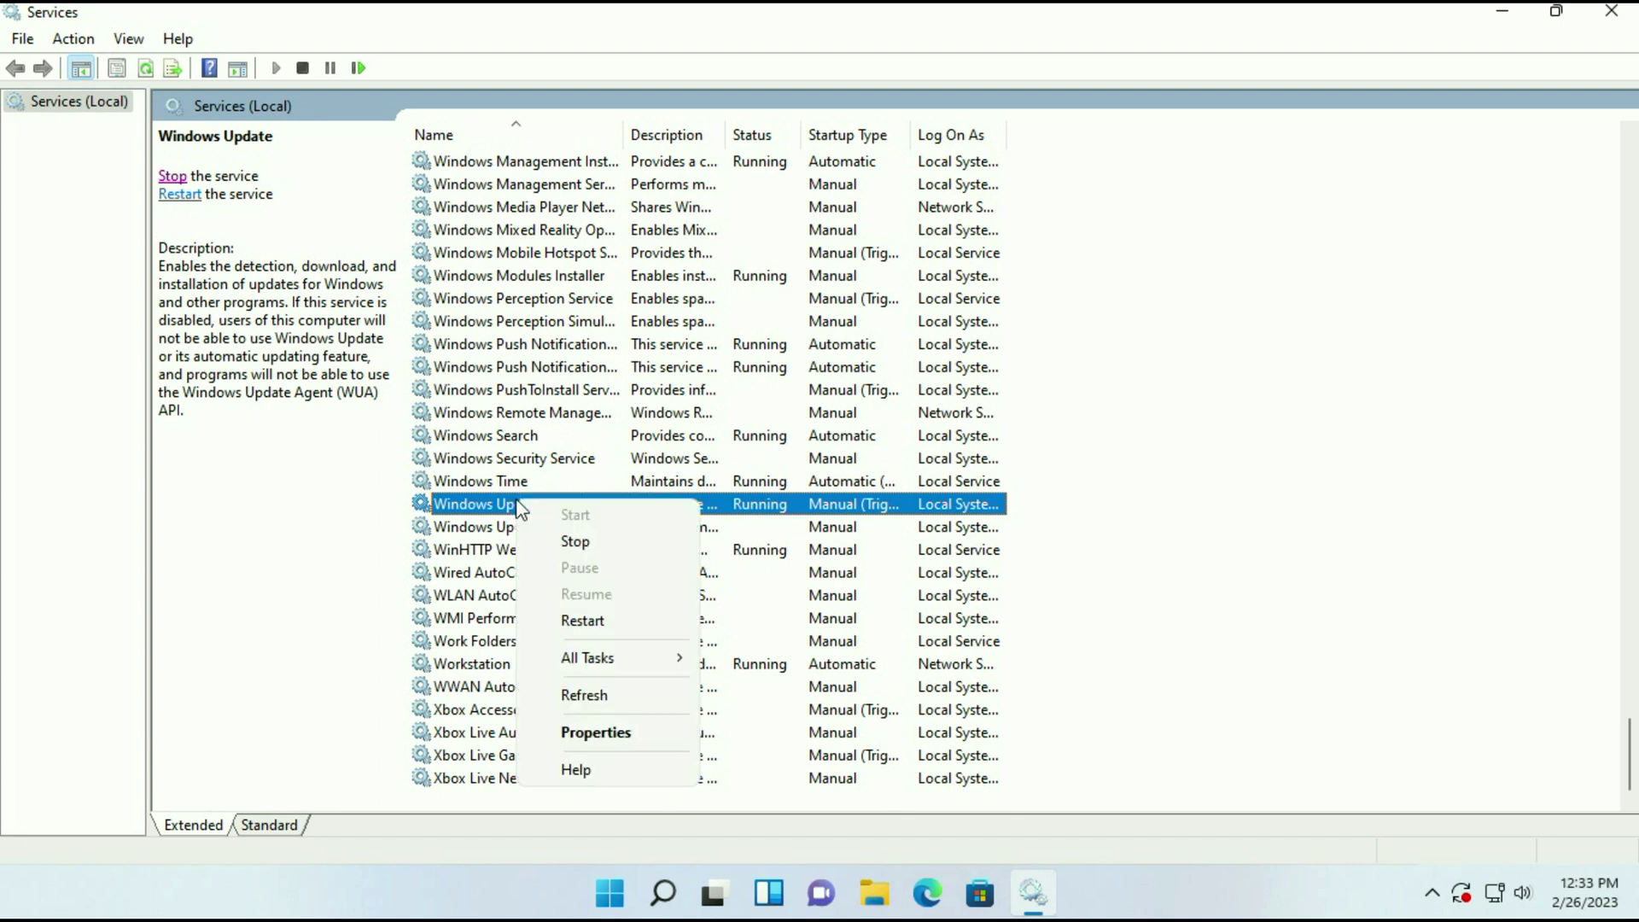
pyautogui.click(621, 735)
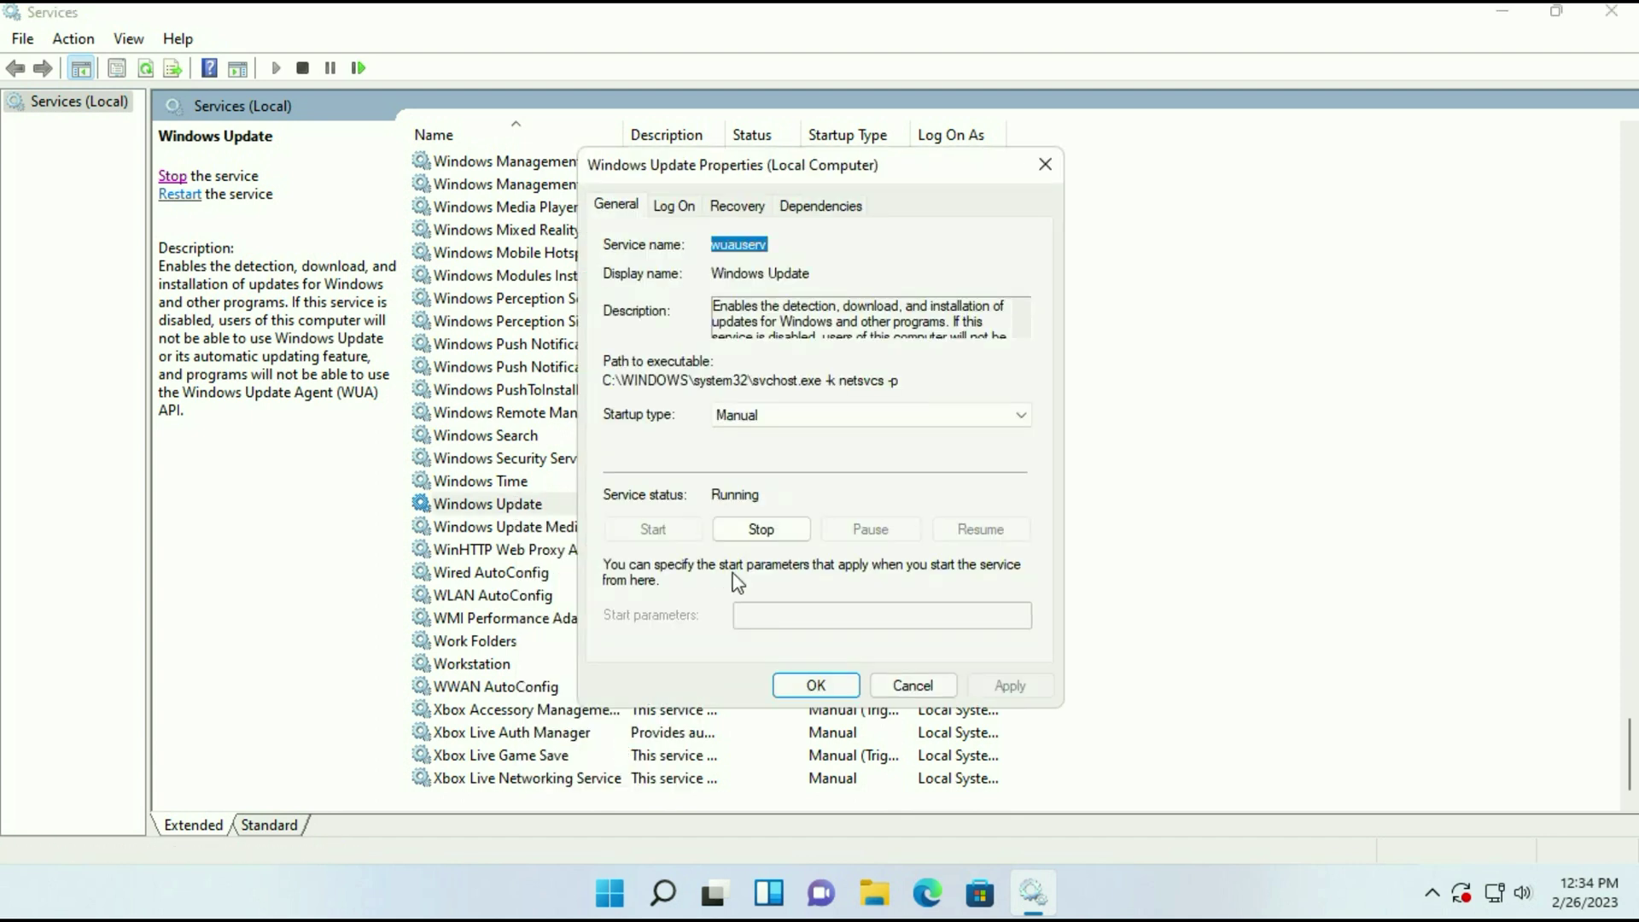
pyautogui.click(767, 535)
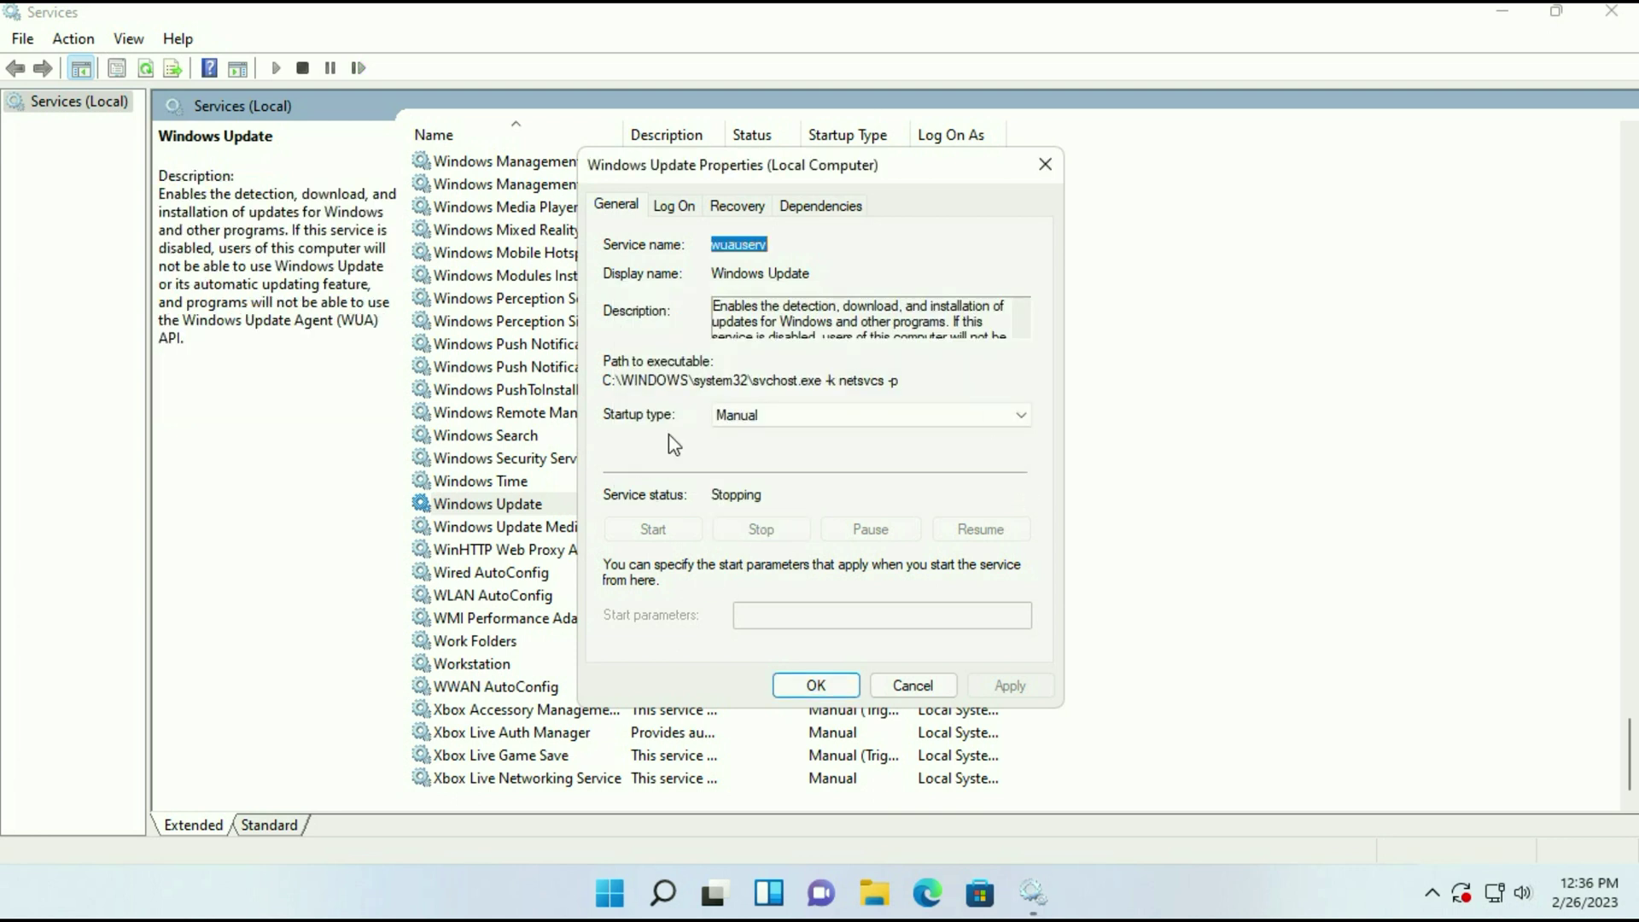
pyautogui.click(1022, 416)
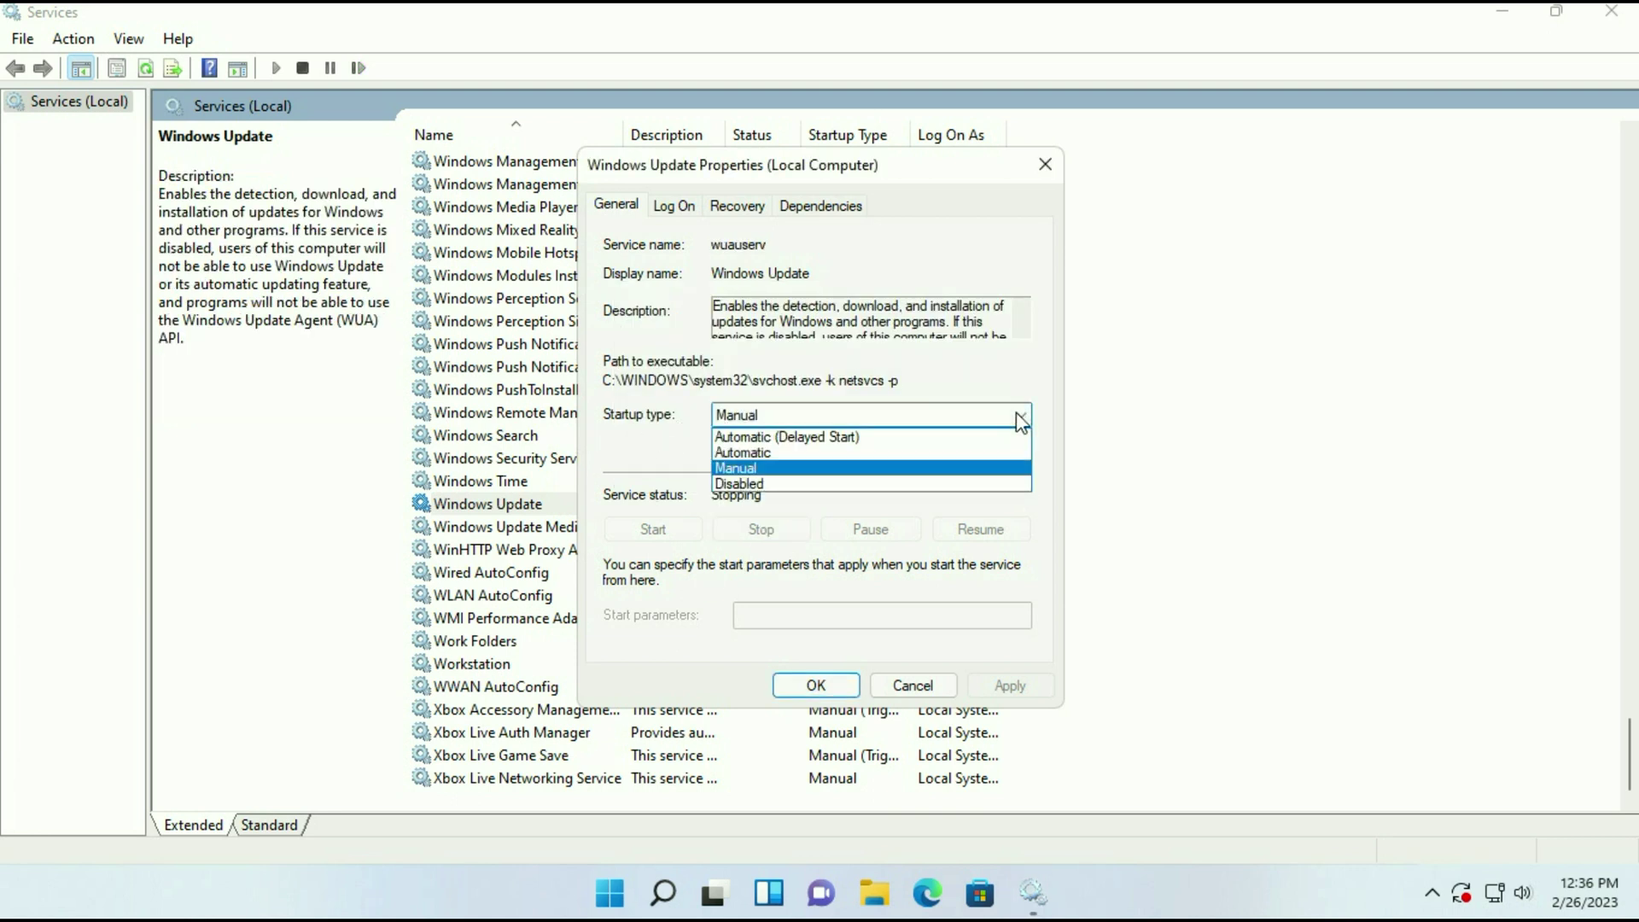
pyautogui.click(757, 484)
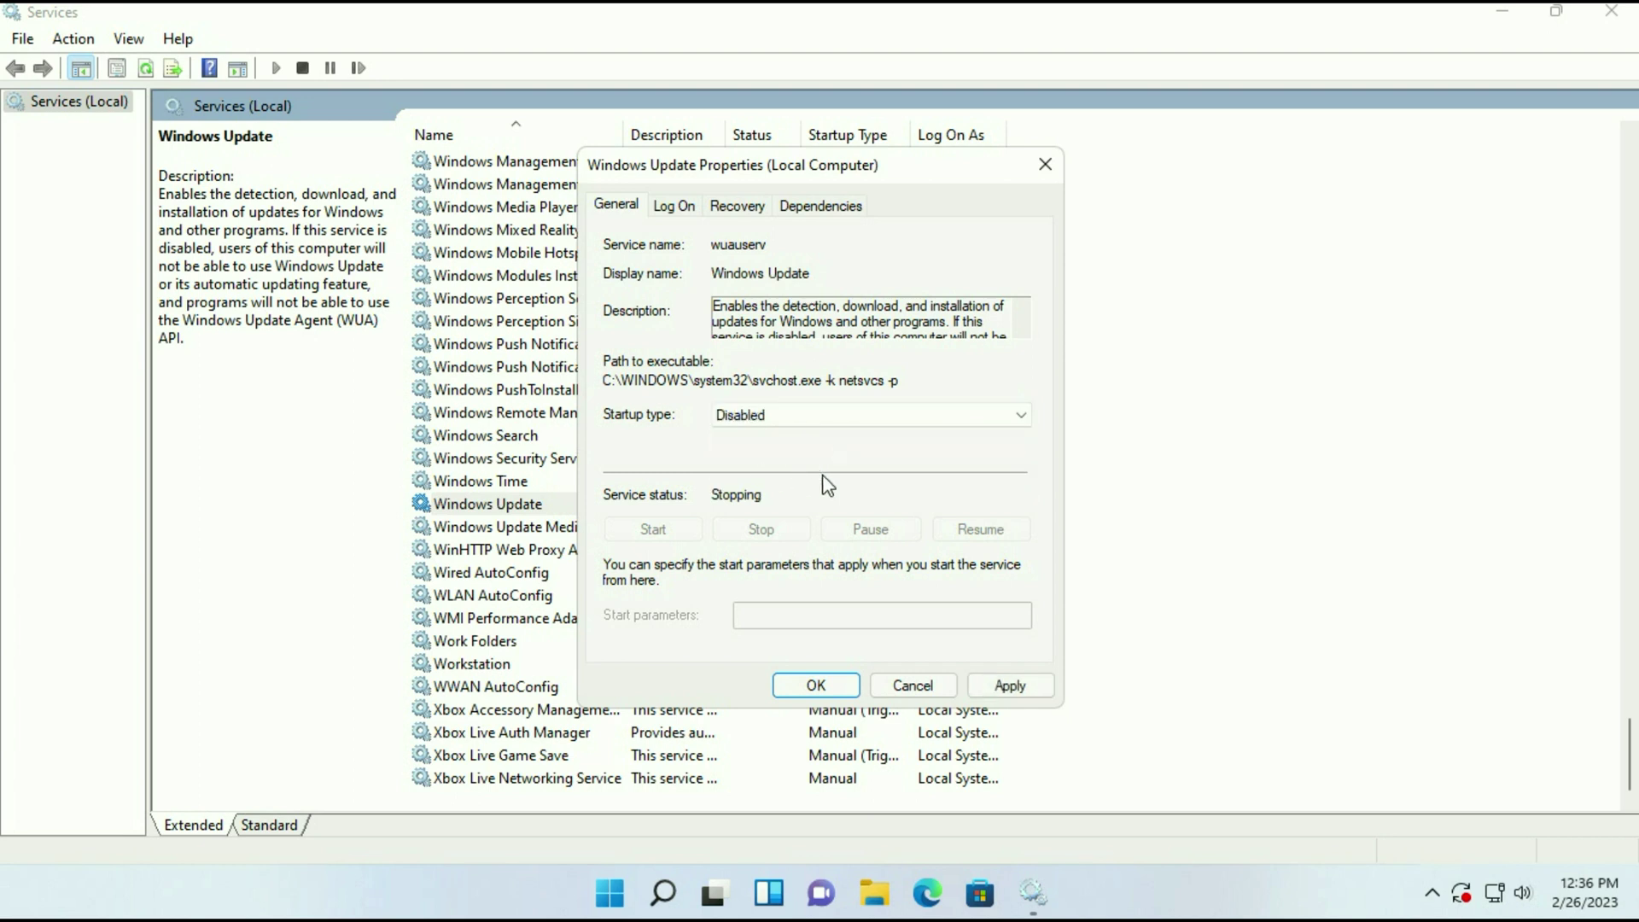
pyautogui.click(1012, 685)
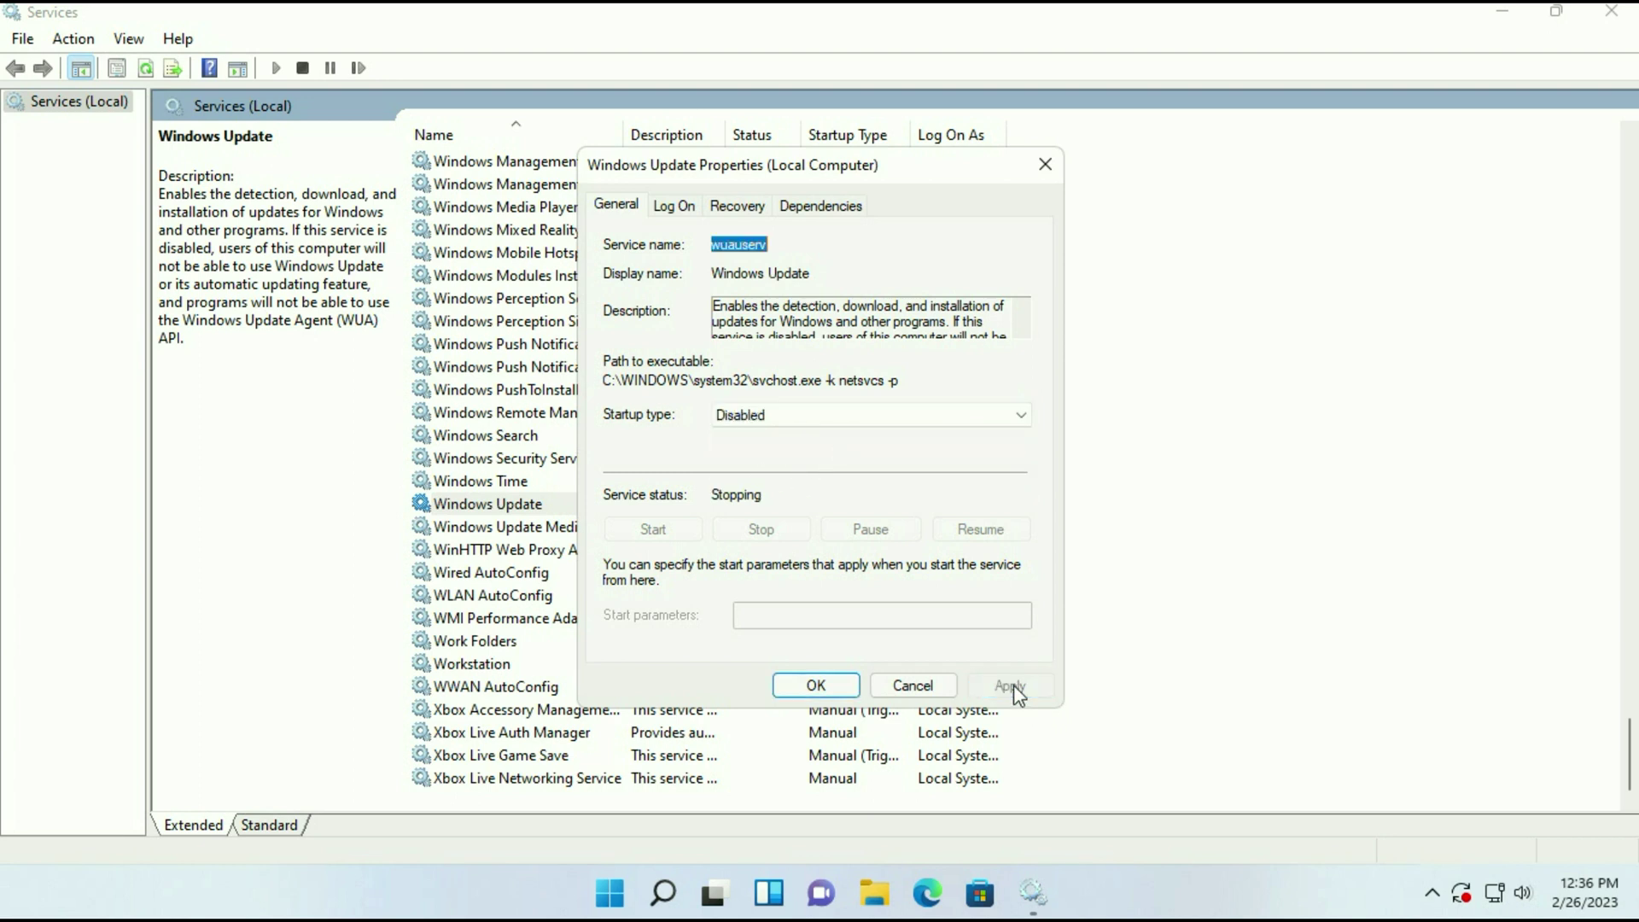
pyautogui.click(835, 688)
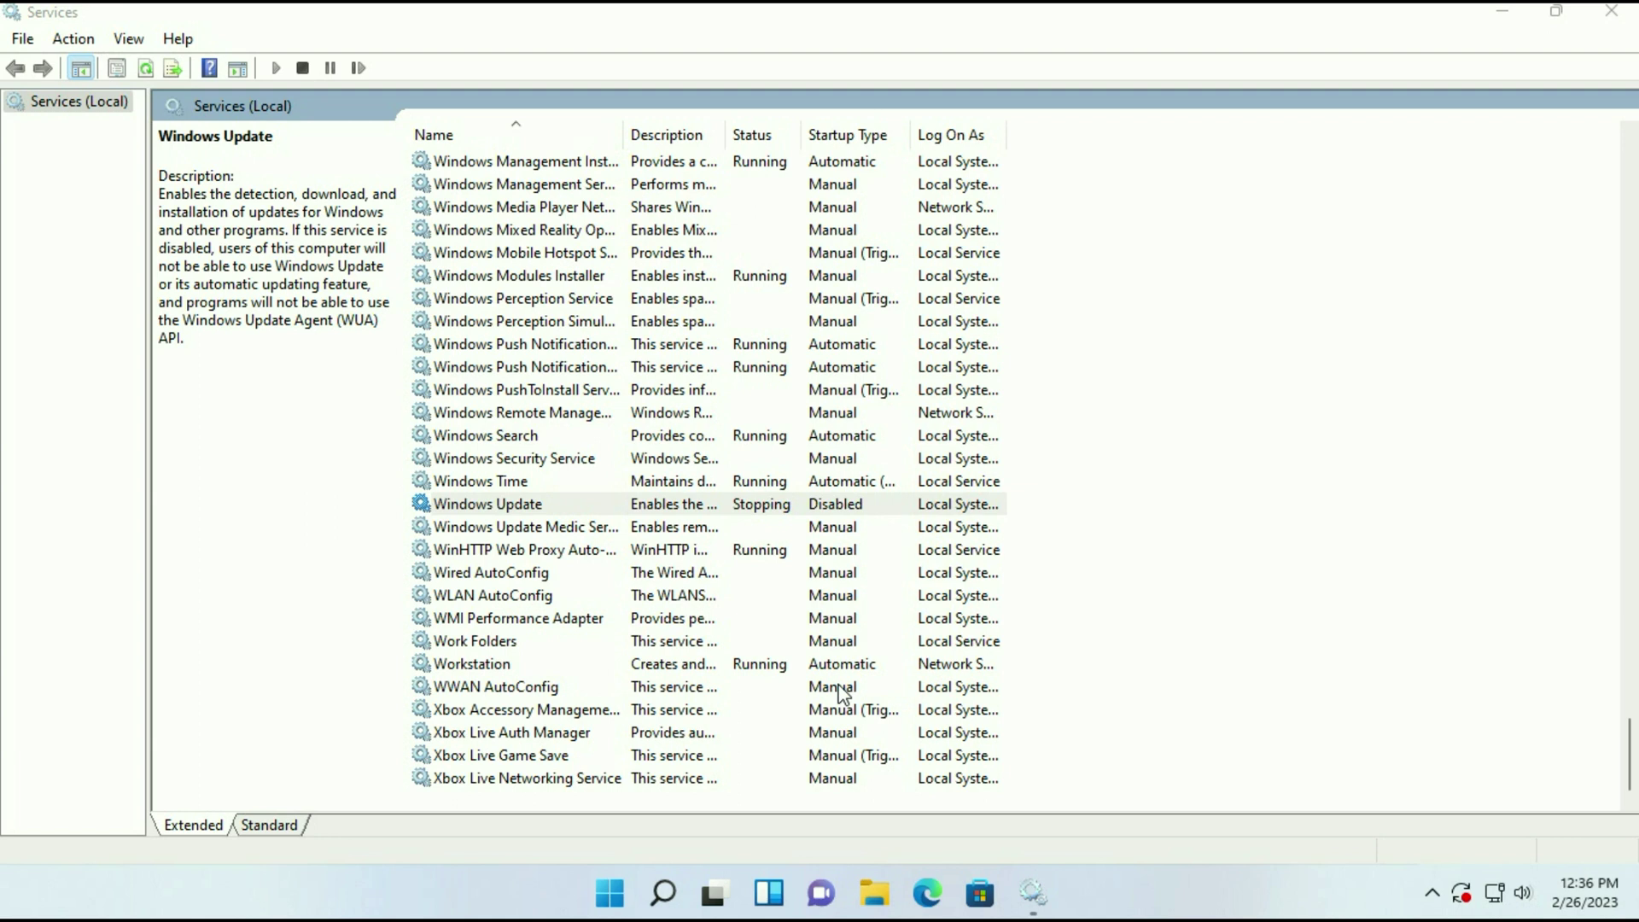
# - Minimize Services and open C:\Windows\SoftwareDistribution in a maximized File Explorer window
pyautogui.click(1504, 15)
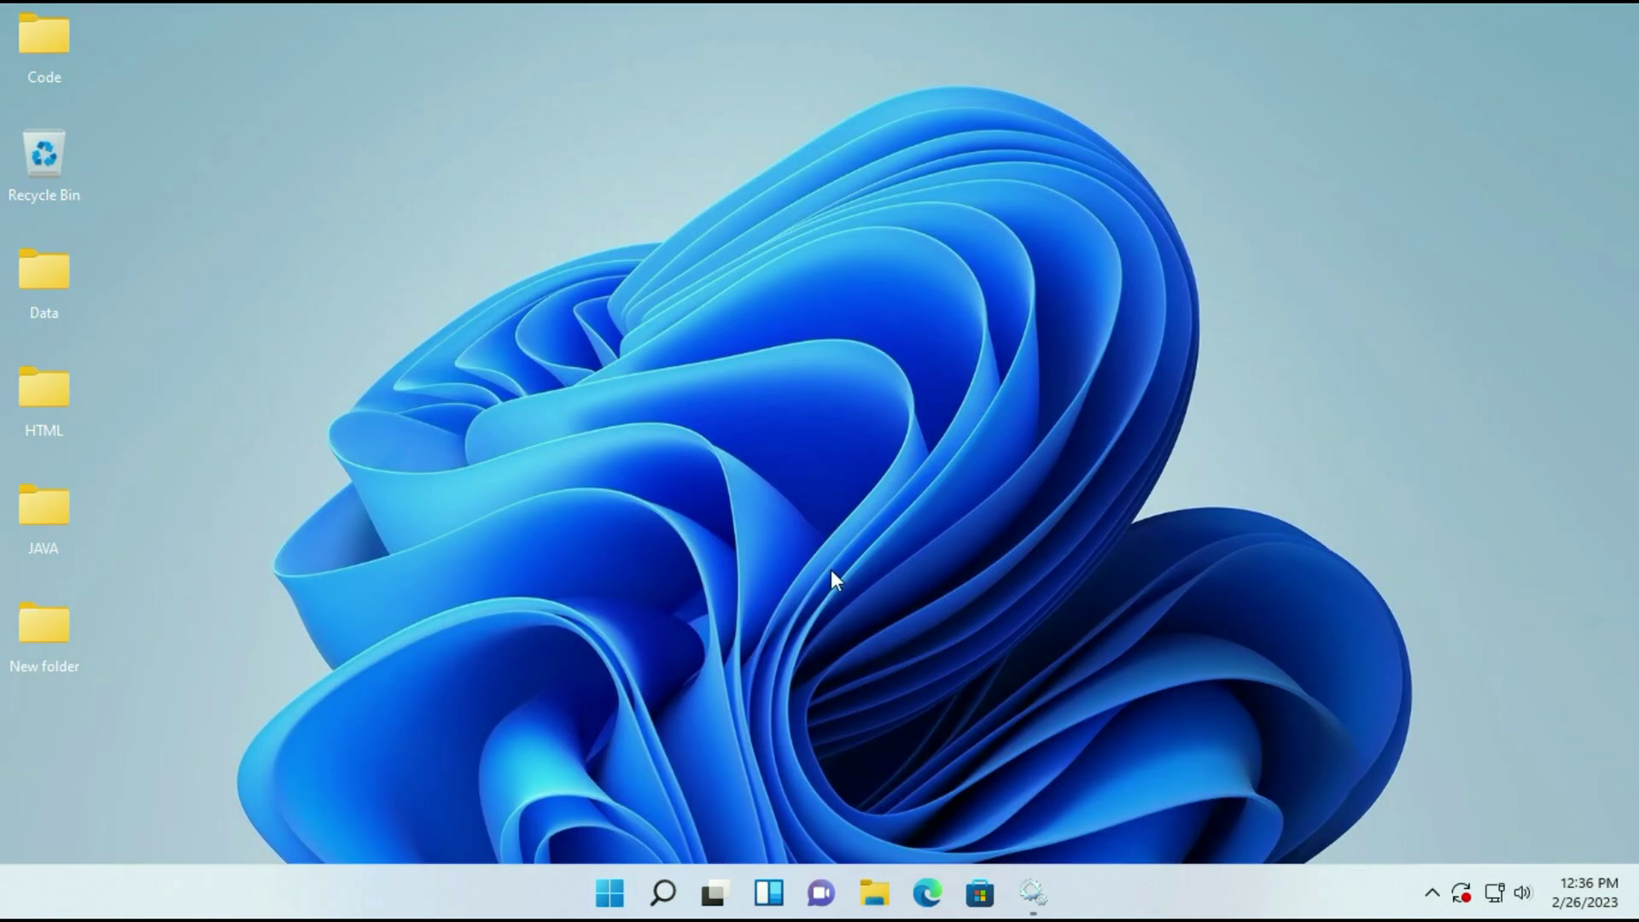
pyautogui.click(872, 894)
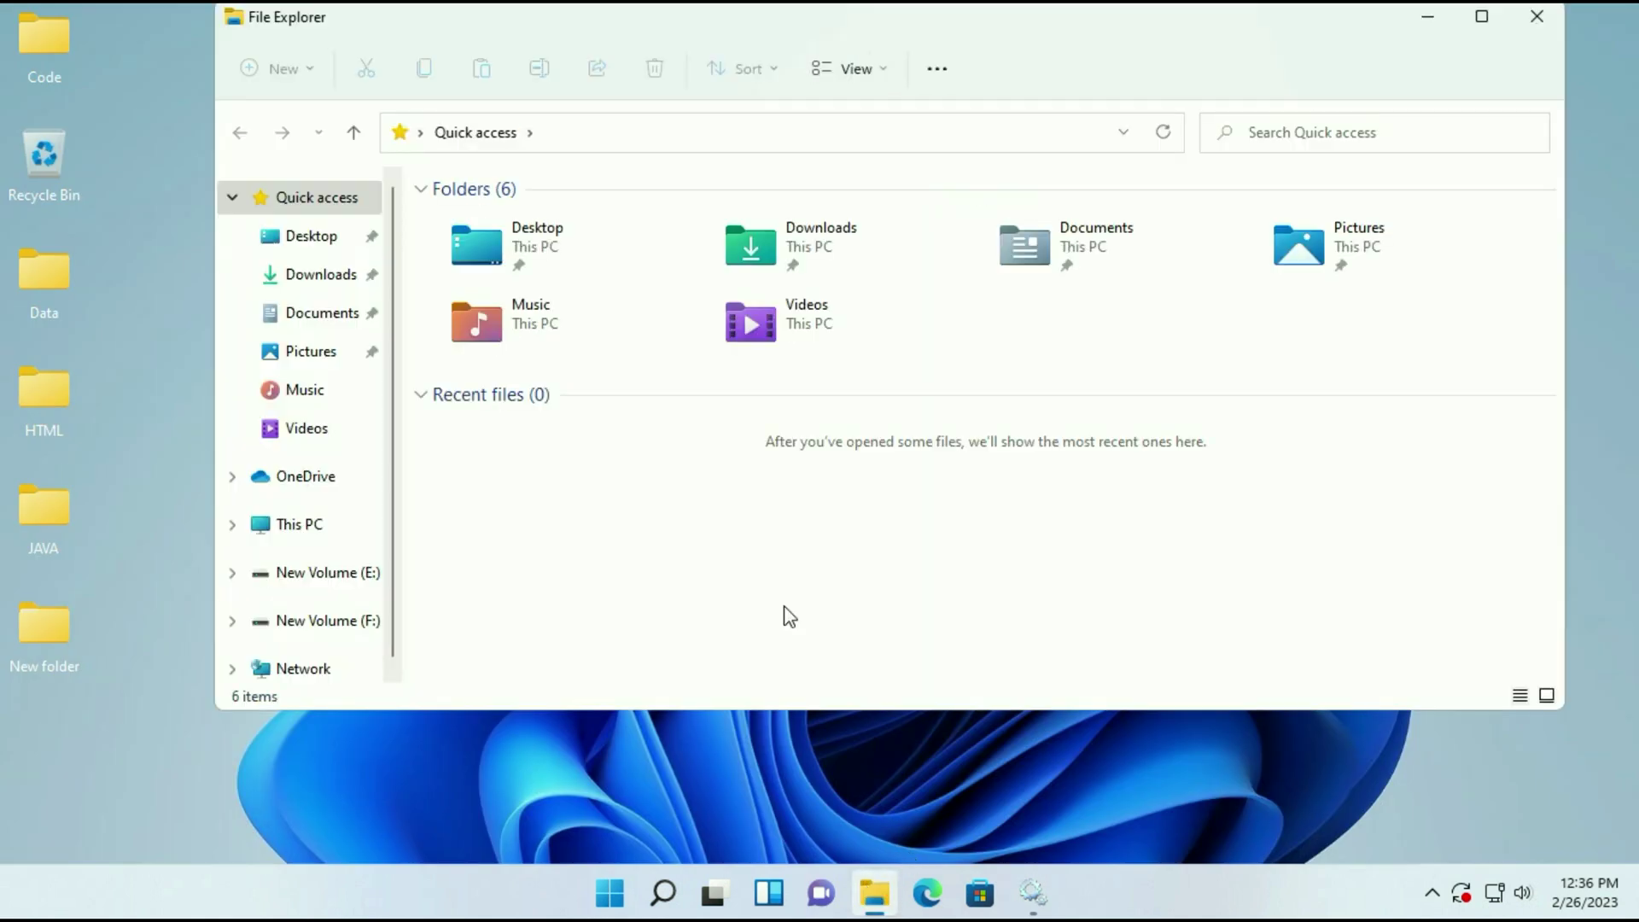
pyautogui.click(301, 527)
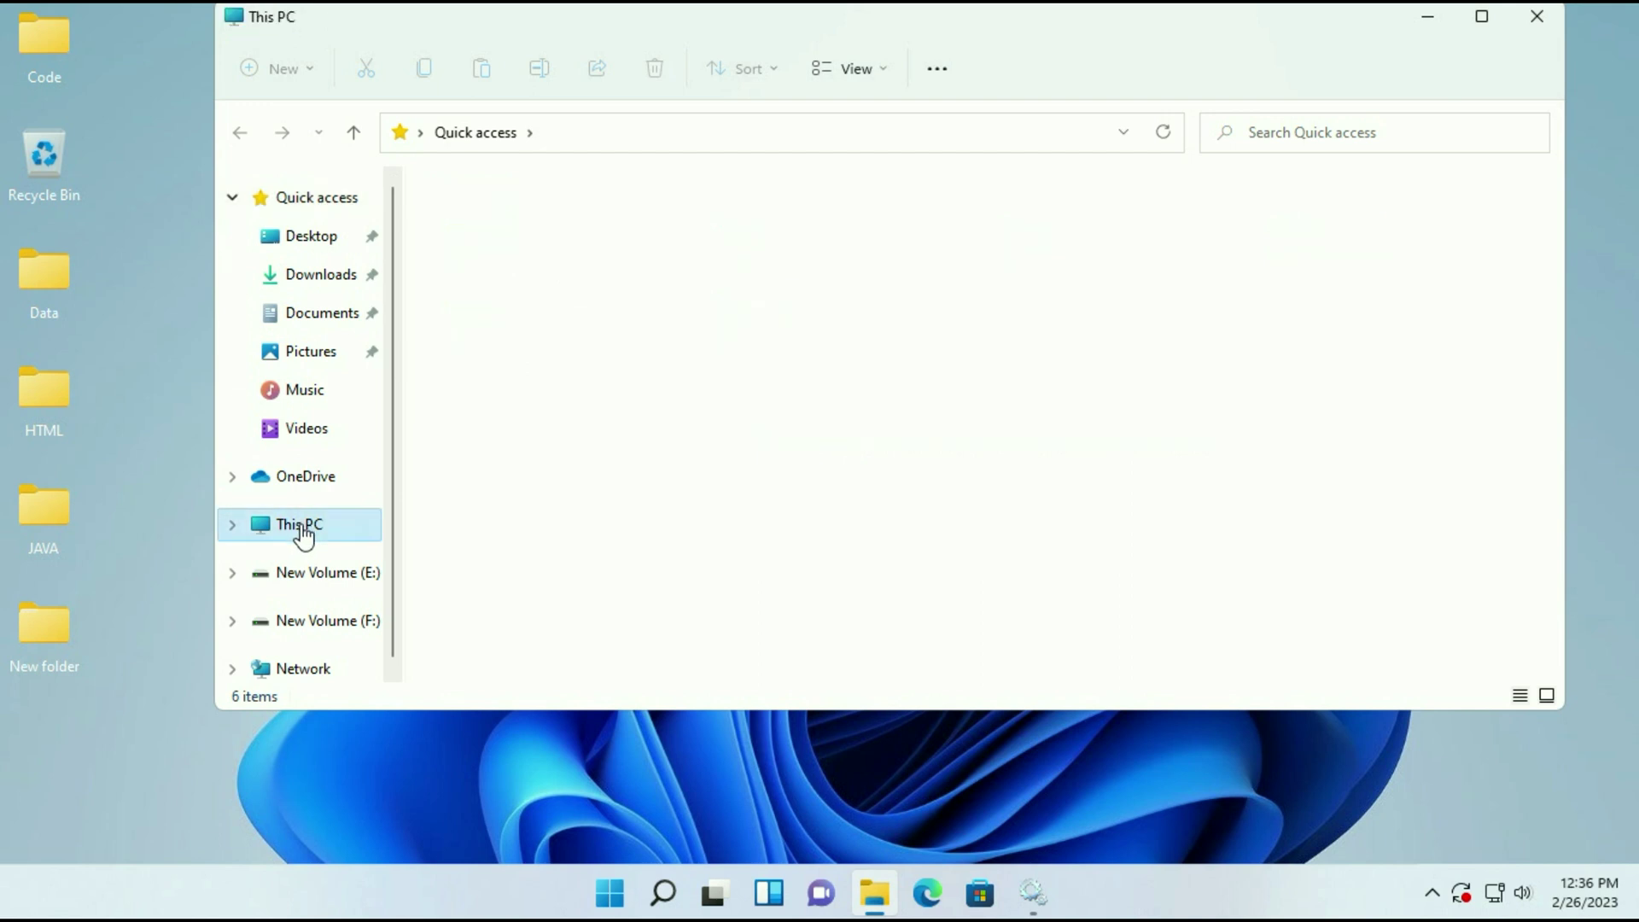
pyautogui.doubleClick(1042, 38)
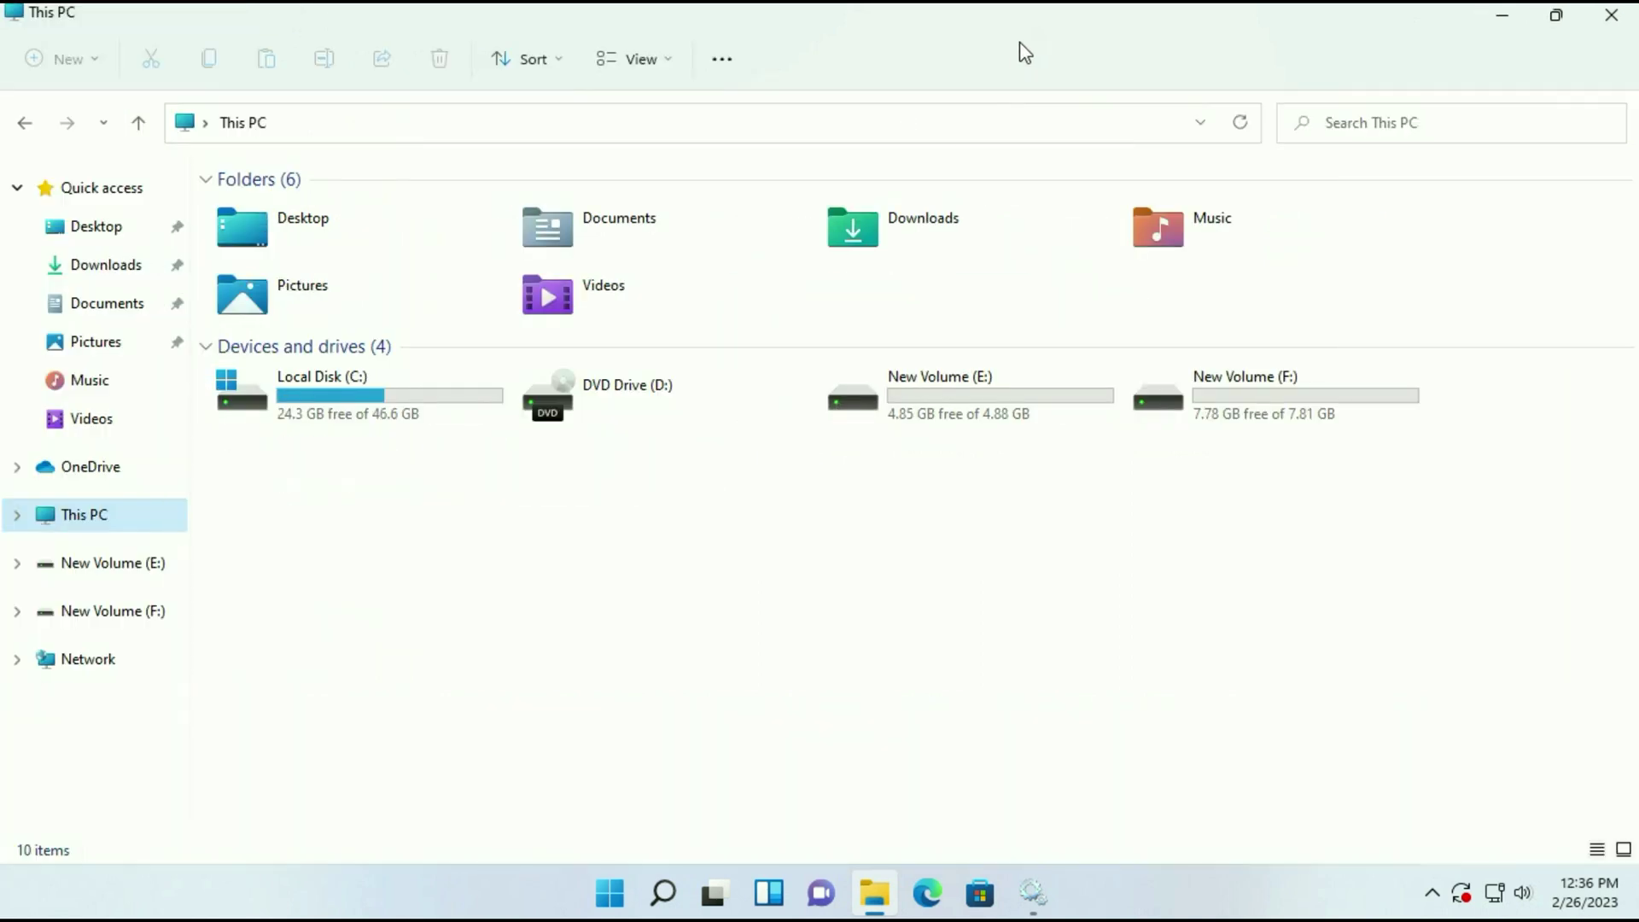
pyautogui.doubleClick(360, 391)
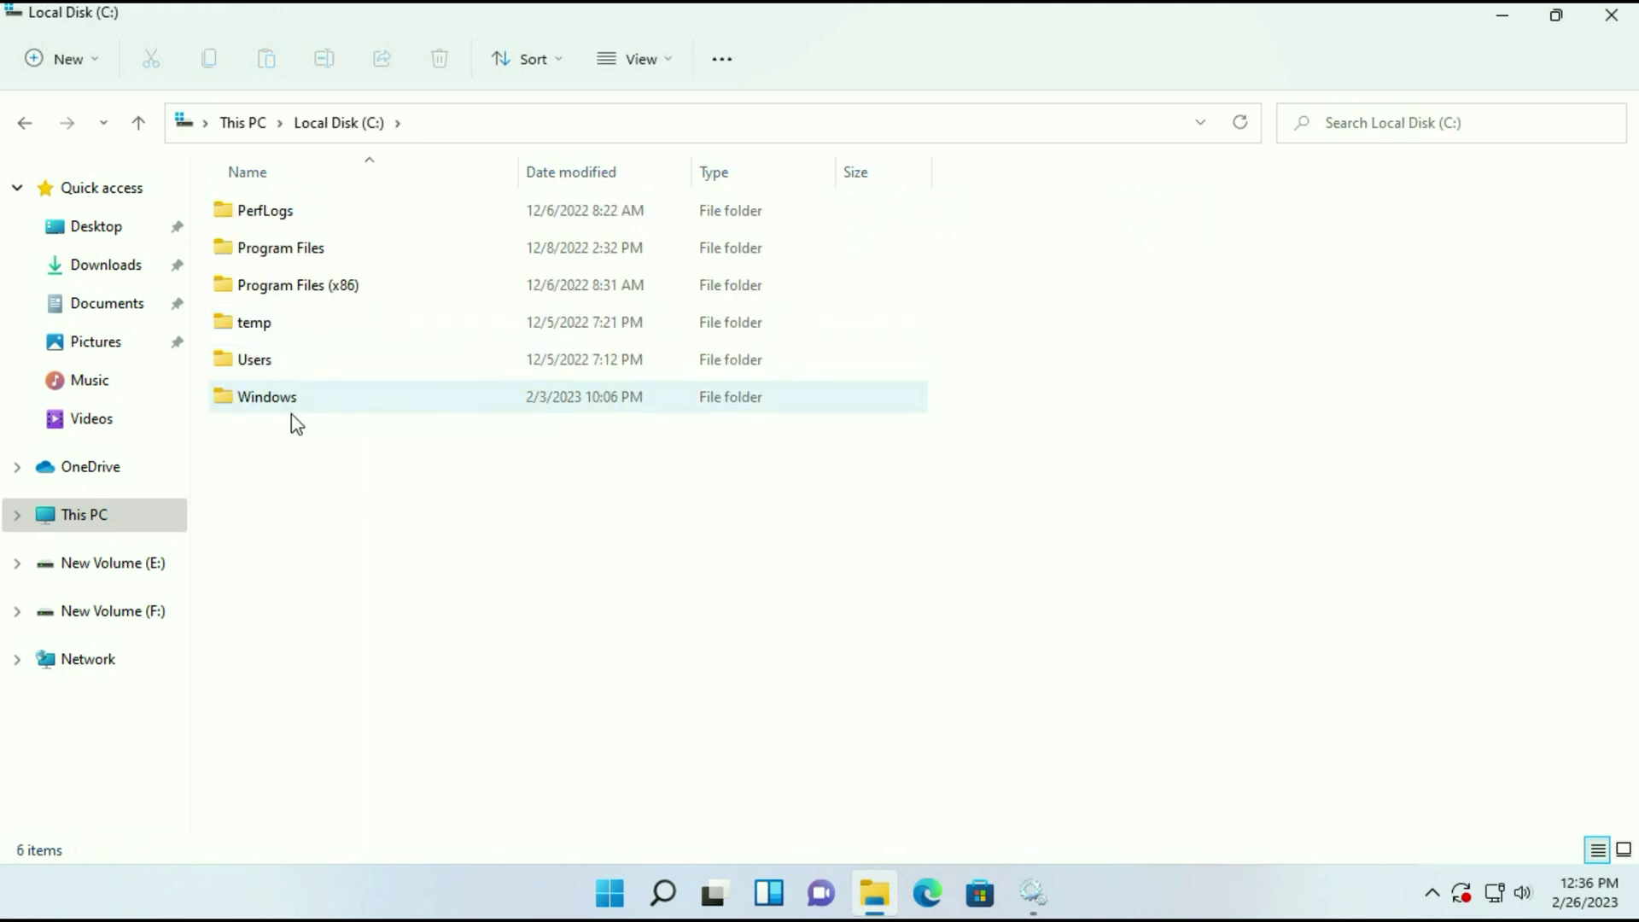
pyautogui.doubleClick(298, 403)
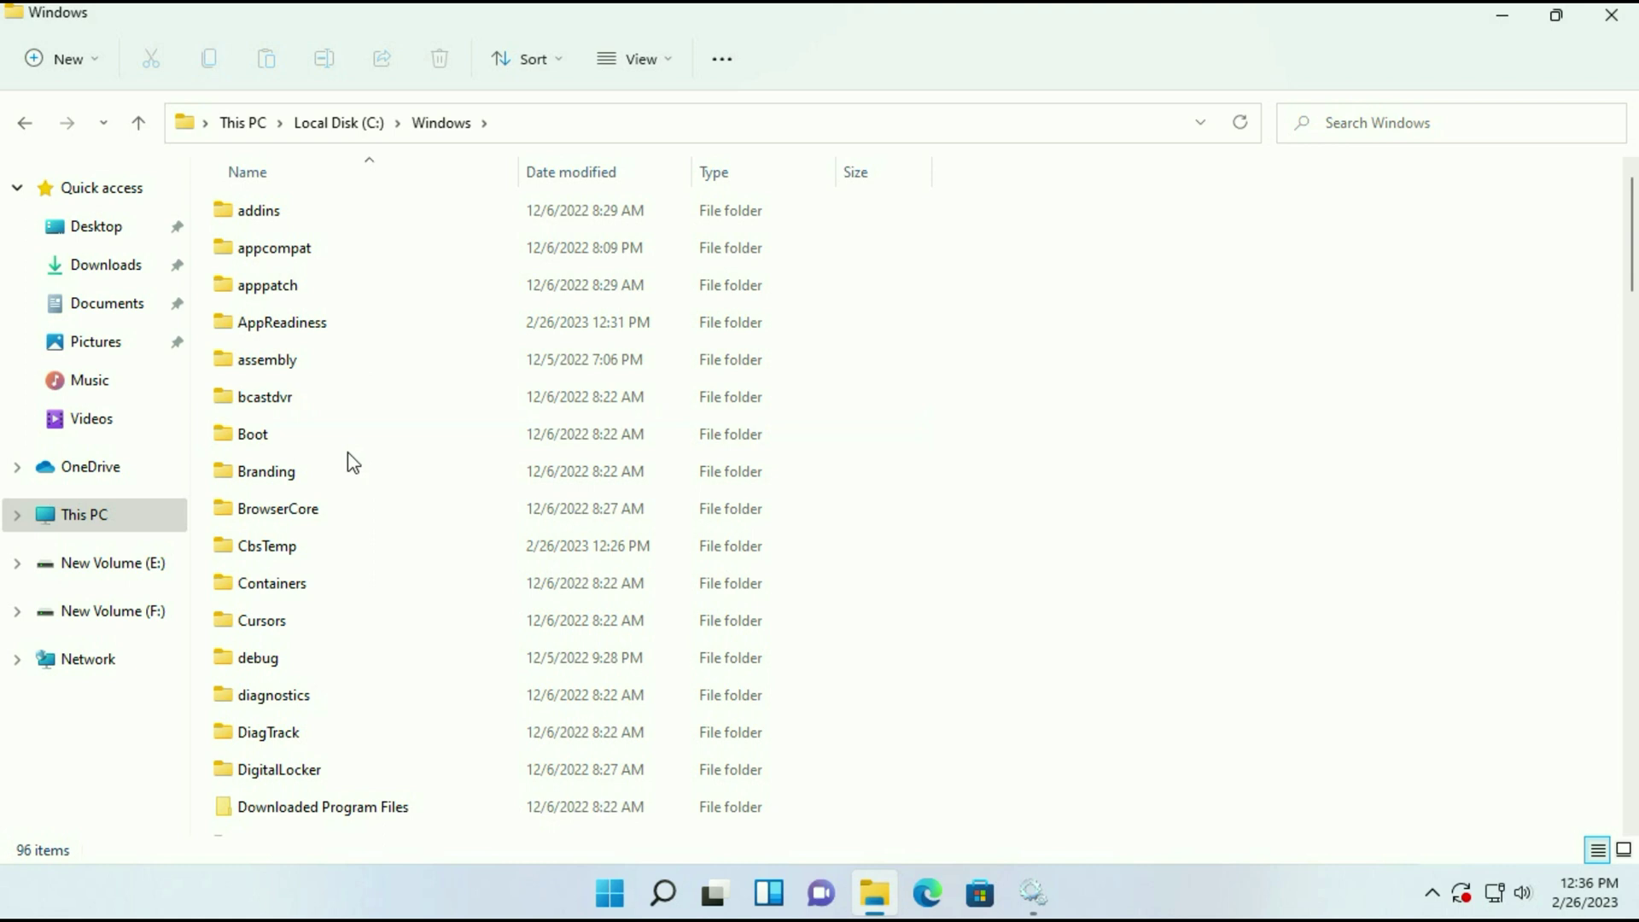
pyautogui.press('s')
pyautogui.press('o')
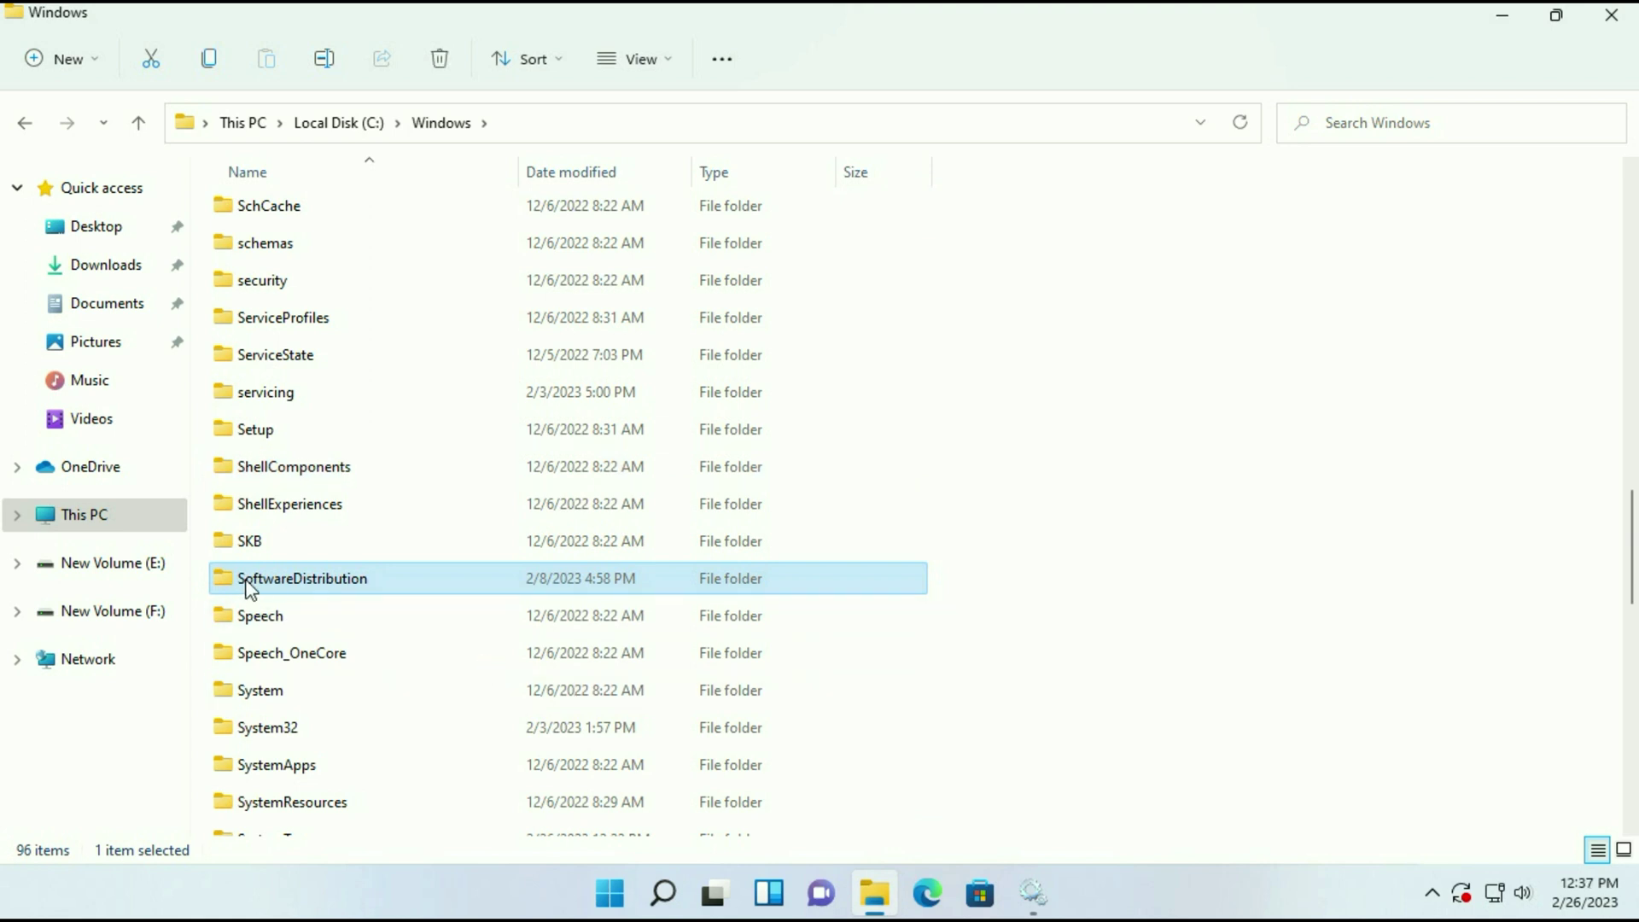
pyautogui.doubleClick(354, 586)
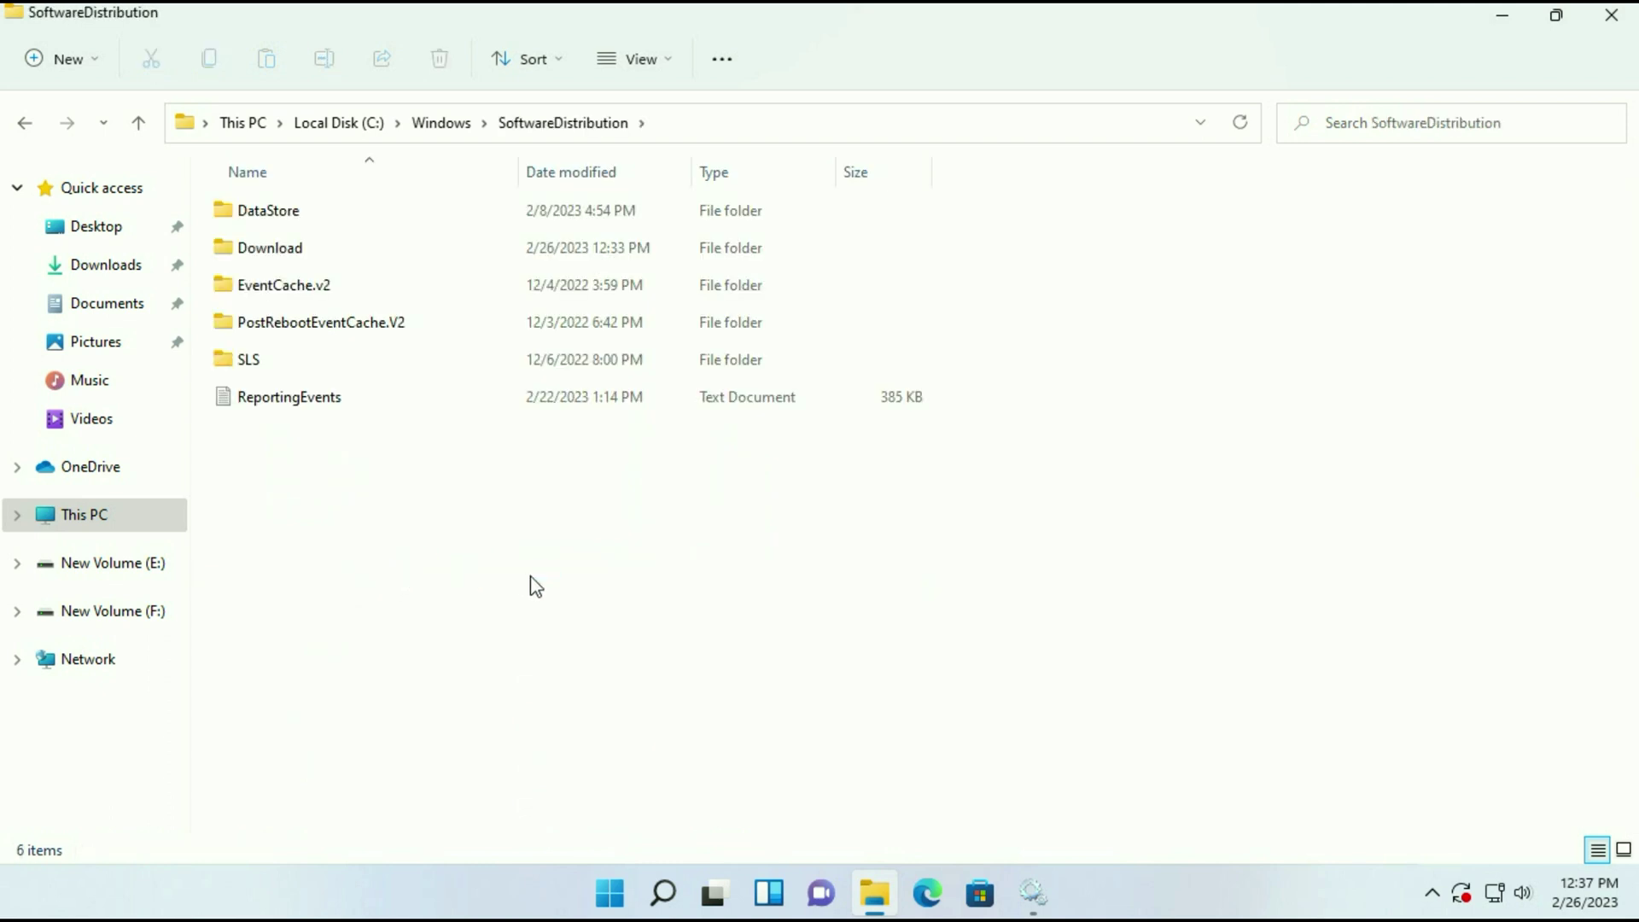
# - Permanently delete everything in SoftwareDistribution, granting admin permission for all items, then close Explorer
pyautogui.hotkey('ctrl', 'a')
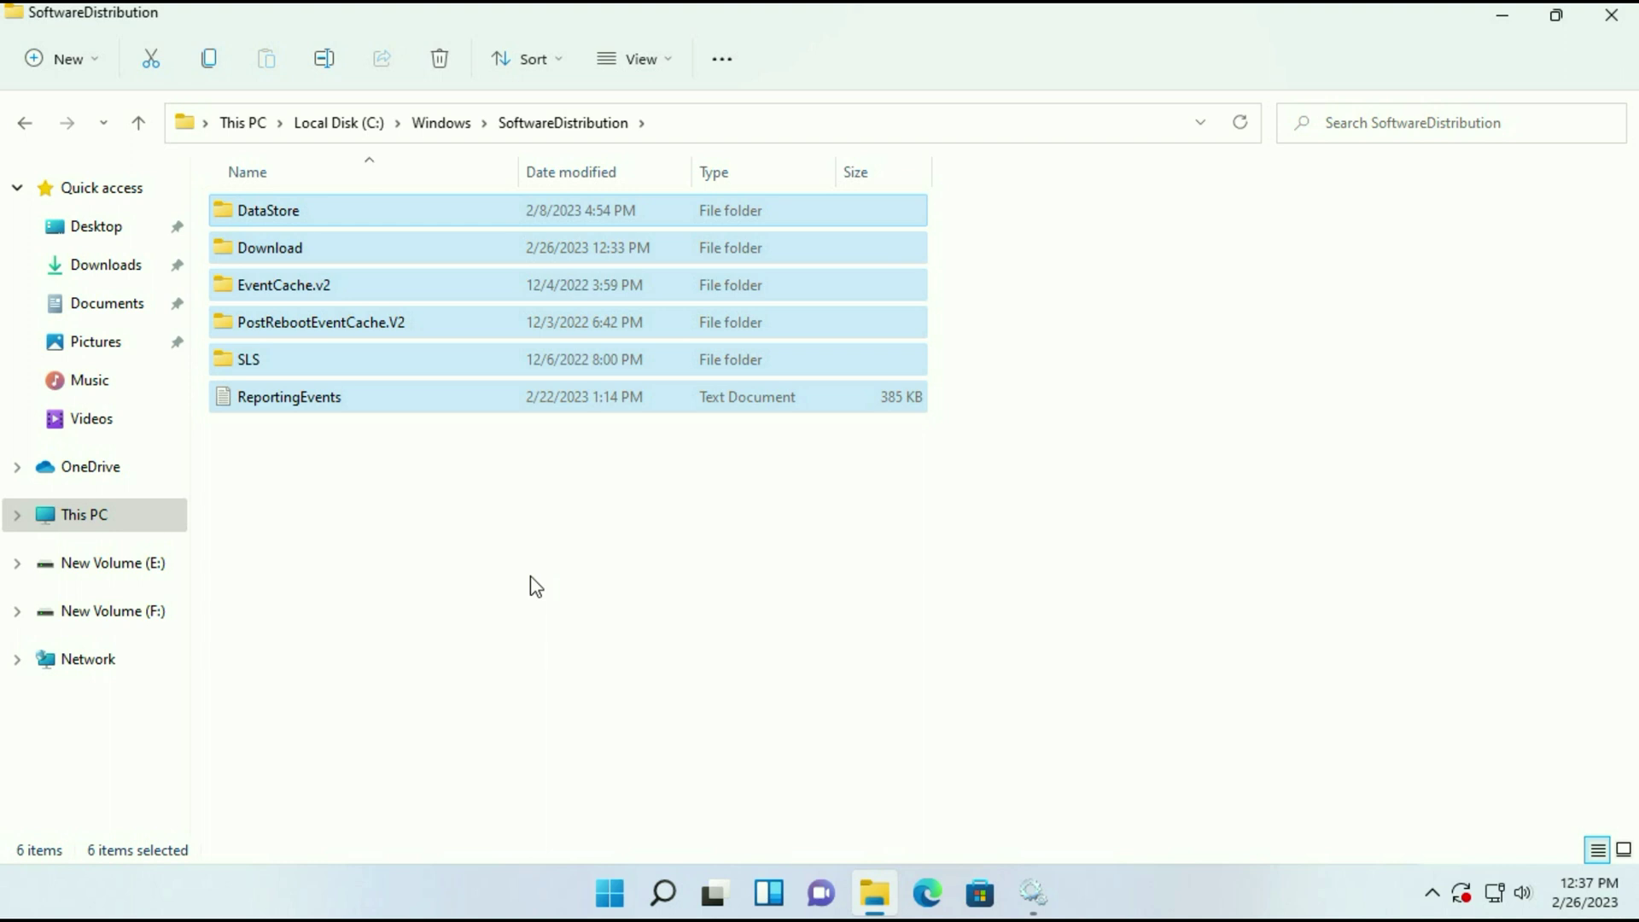
pyautogui.hotkey('shift', 'Delete')
pyautogui.click(910, 462)
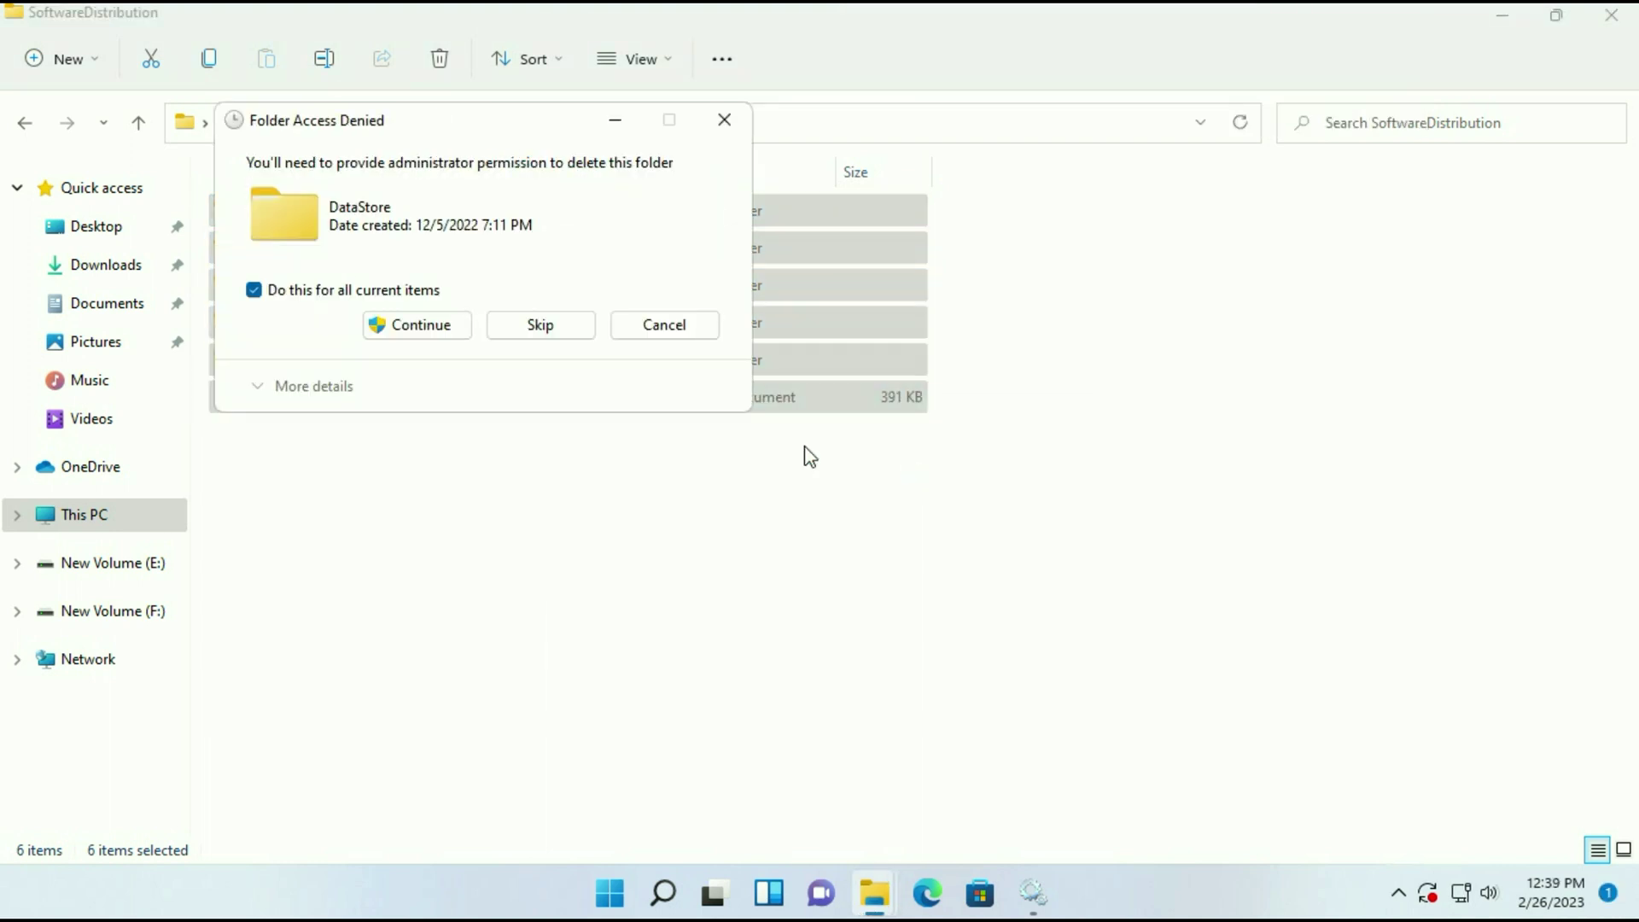
pyautogui.click(427, 326)
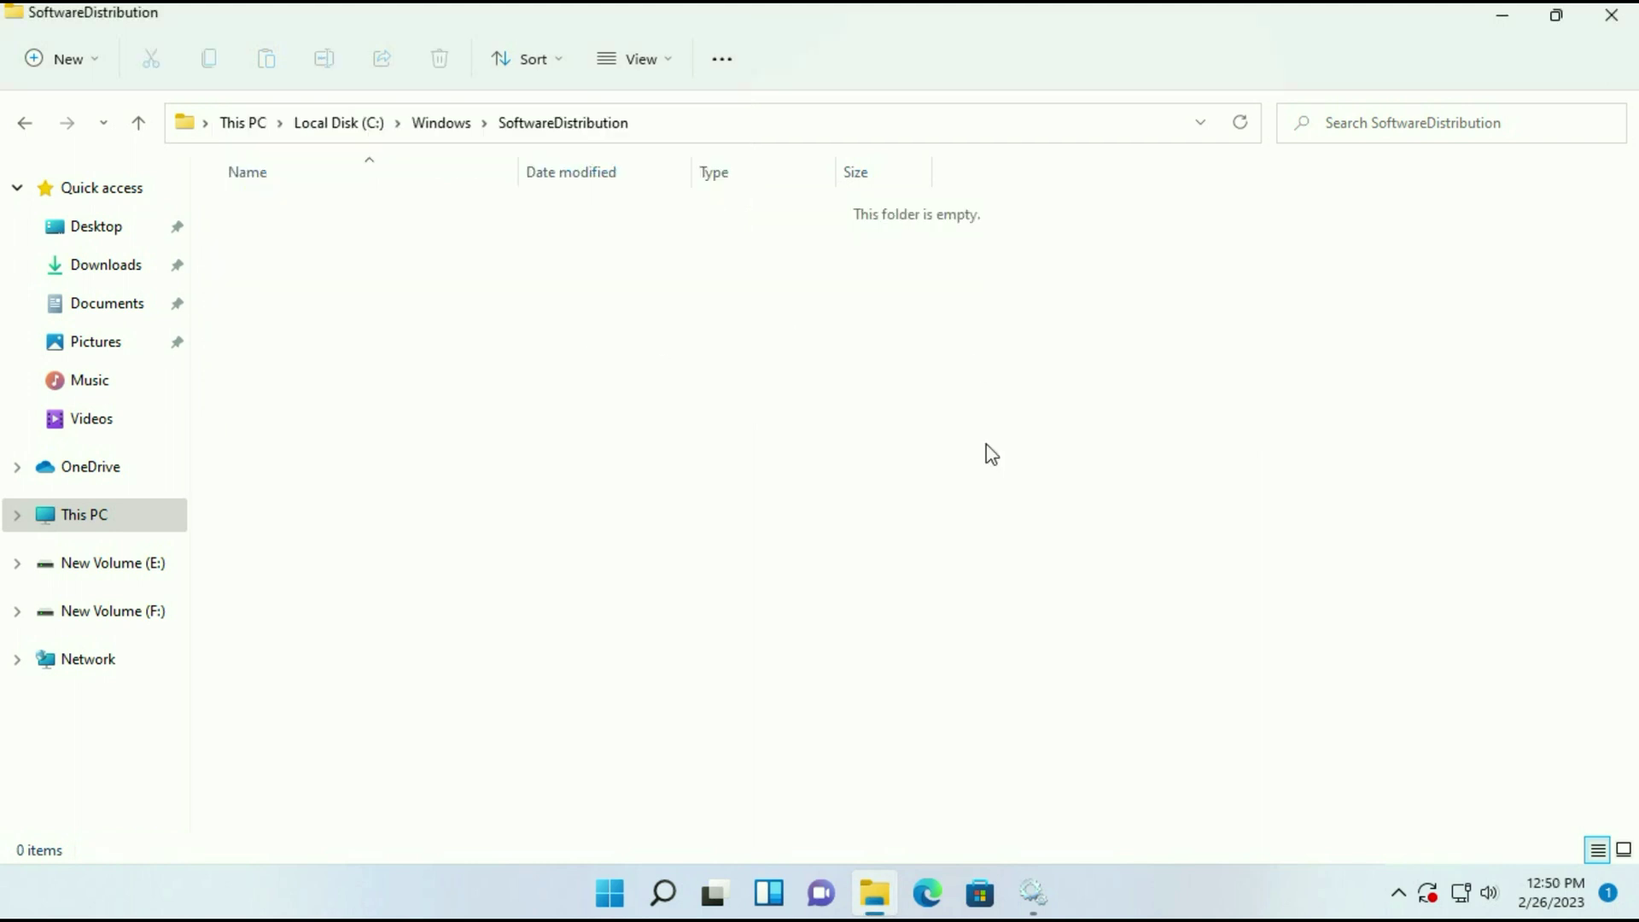
pyautogui.click(1612, 15)
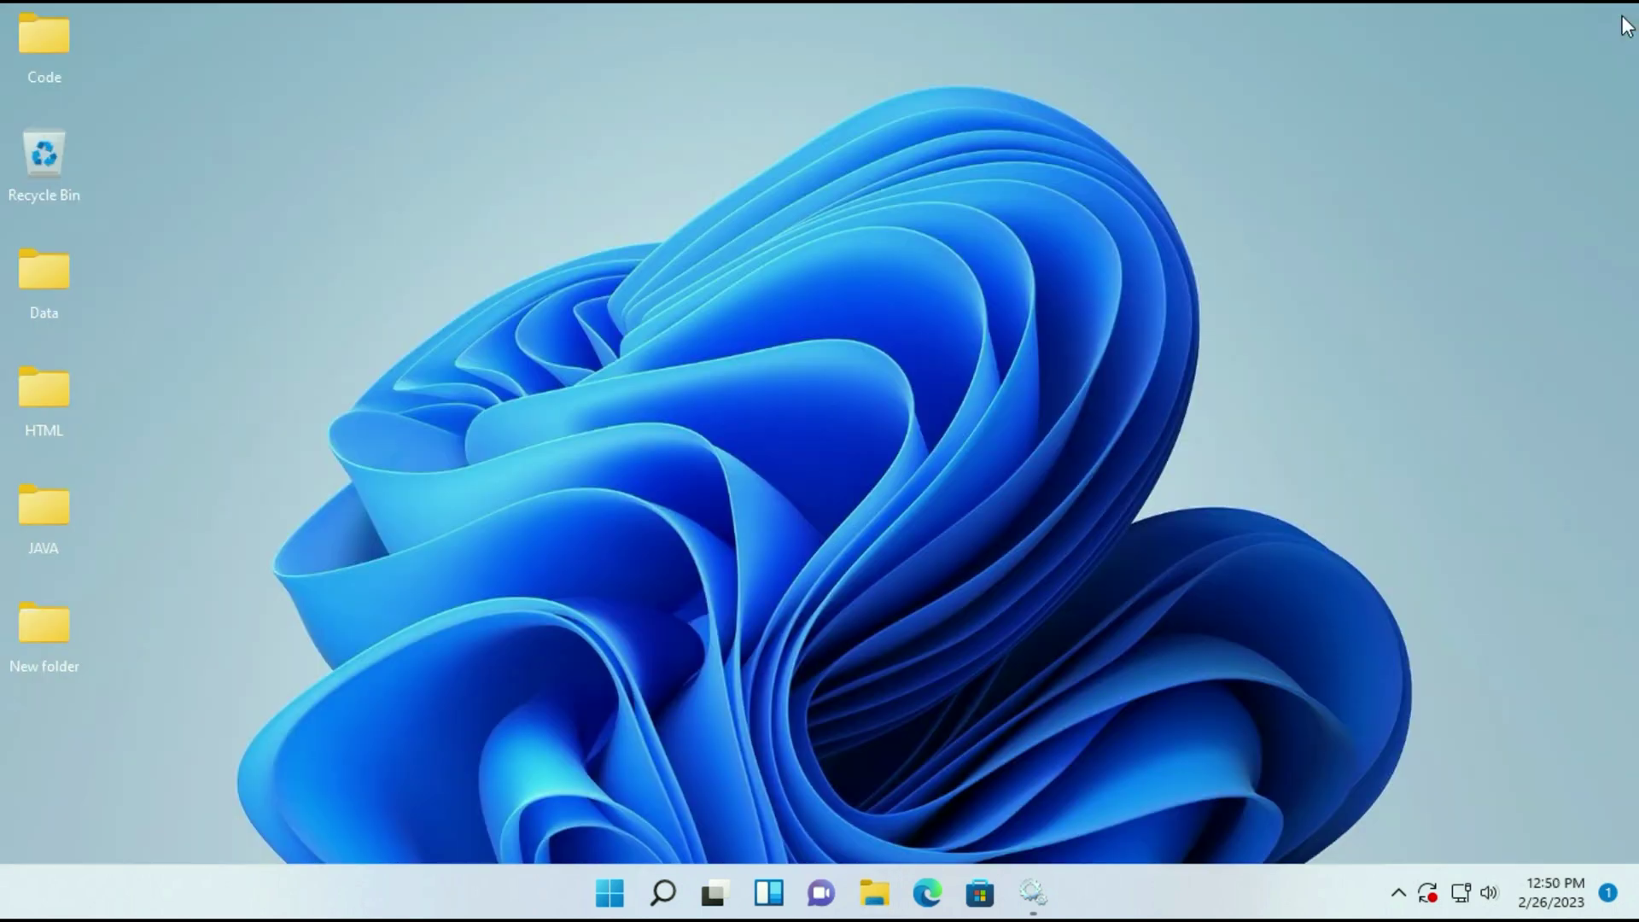
# - Set the Windows Update service's startup type to Automatic and start it
pyautogui.click(1033, 894)
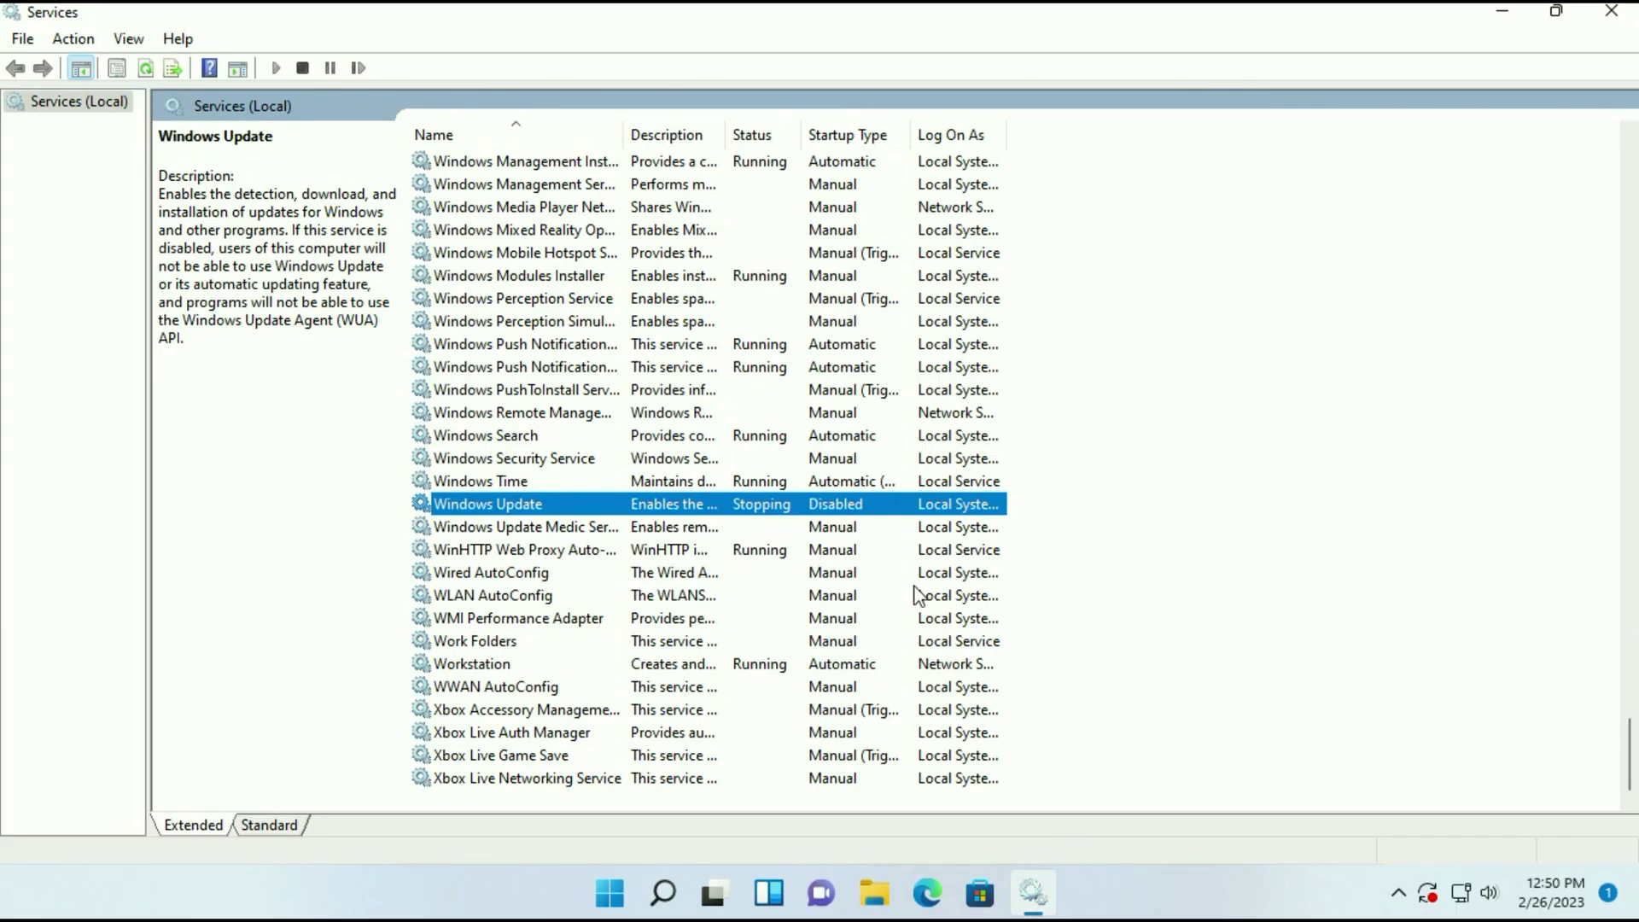
pyautogui.click(617, 595)
pyautogui.click(500, 504)
pyautogui.rightClick(491, 510)
pyautogui.click(592, 743)
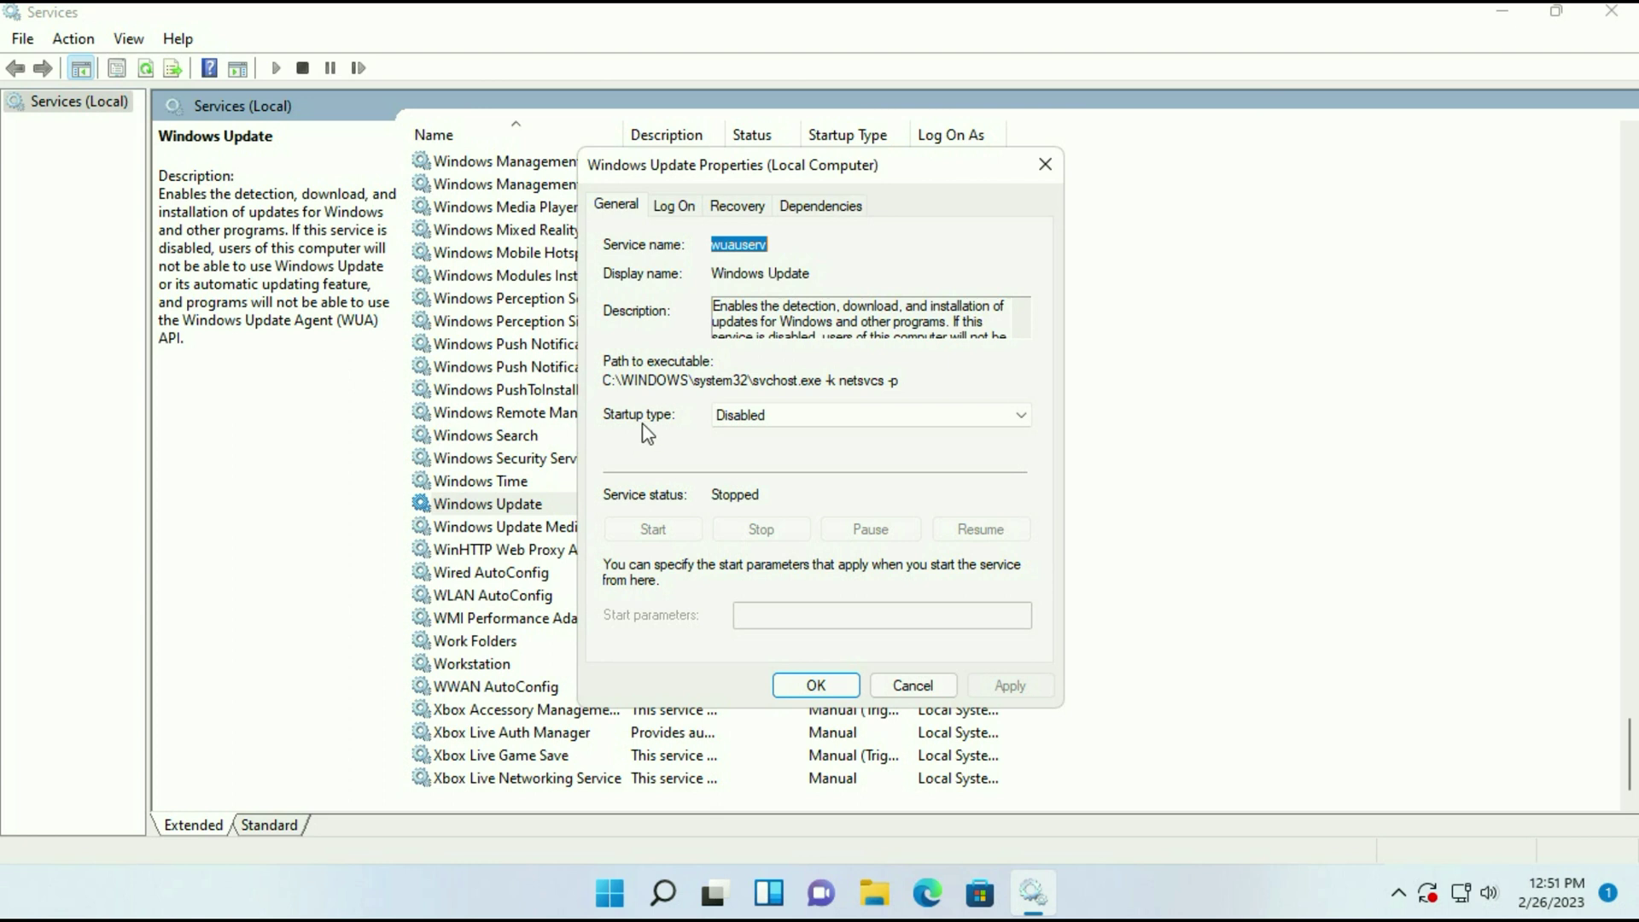
pyautogui.click(879, 418)
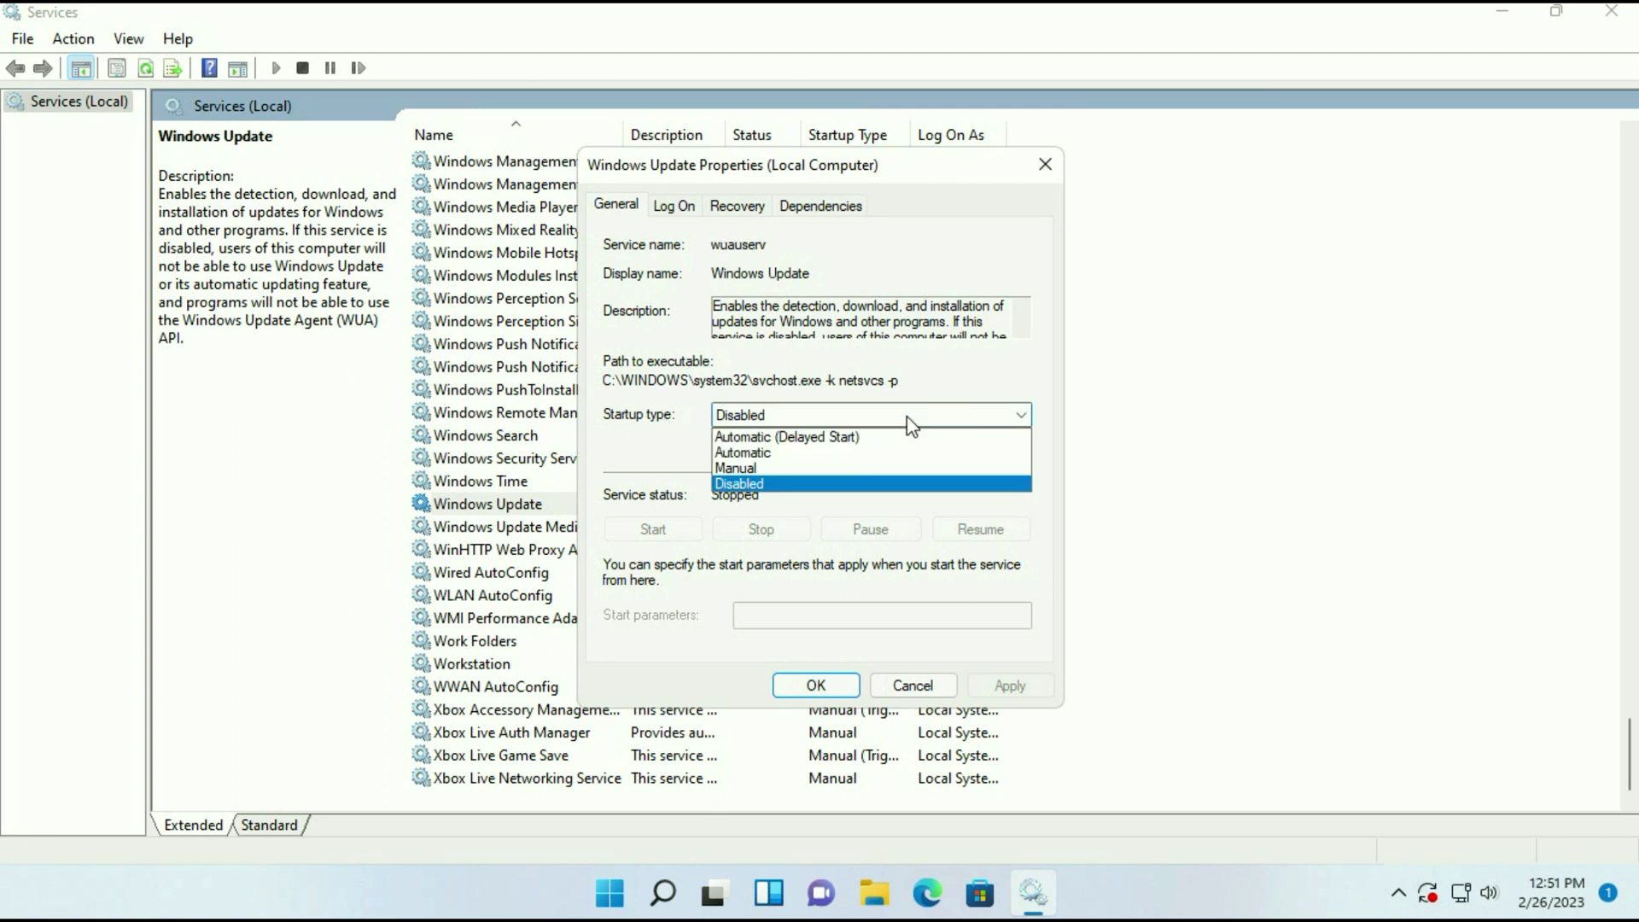
pyautogui.click(743, 452)
pyautogui.click(1019, 683)
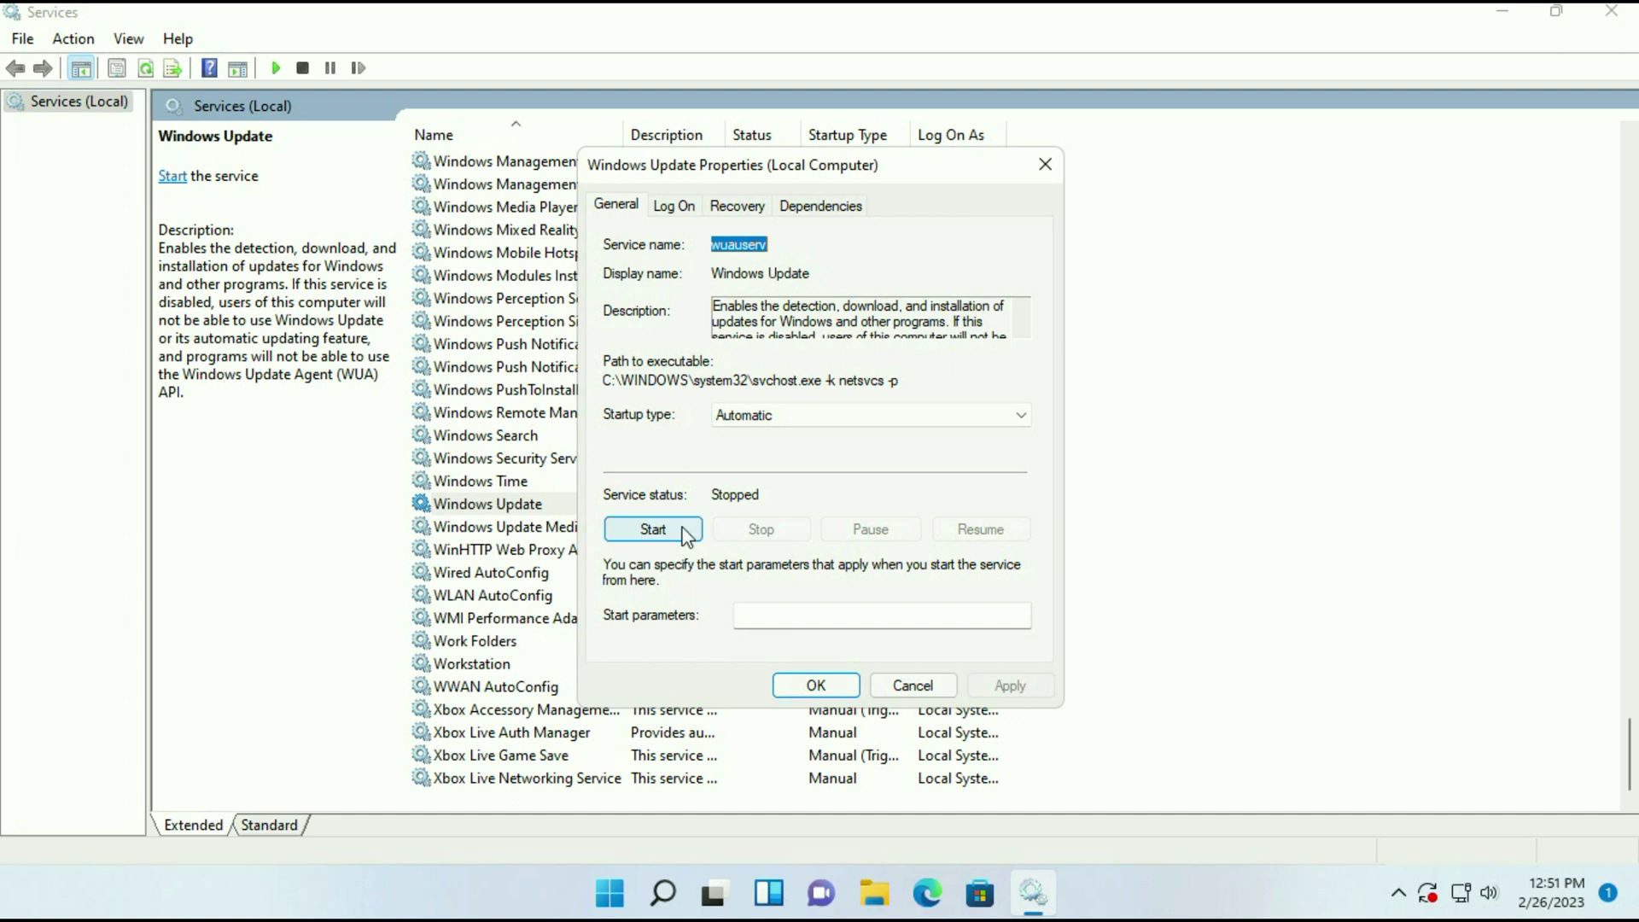
pyautogui.click(646, 531)
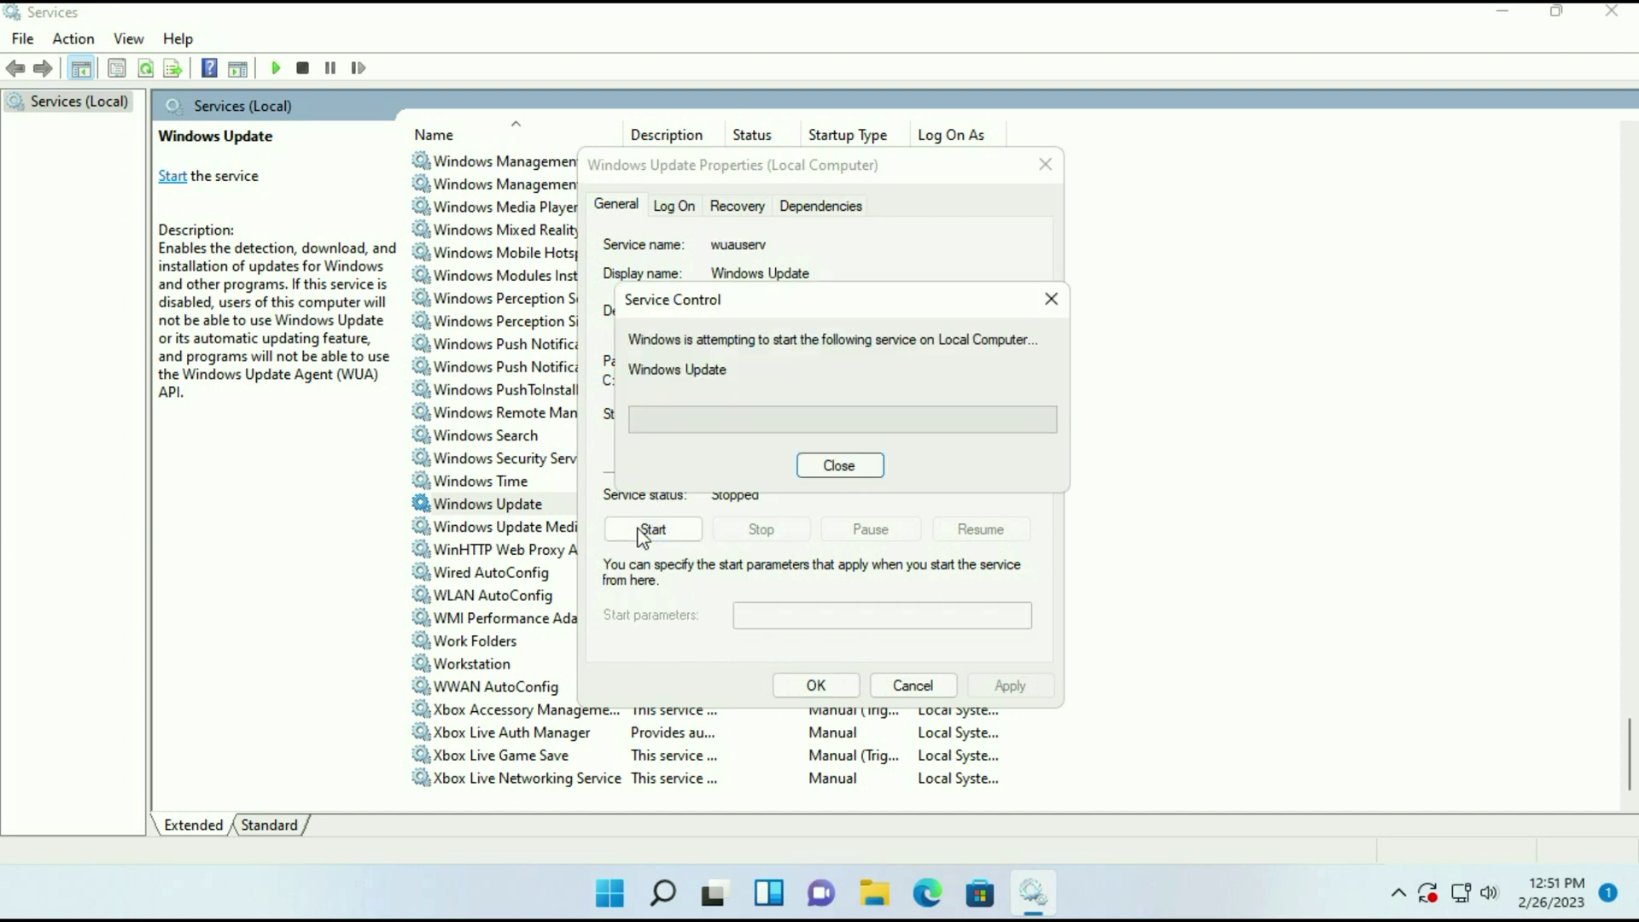
pyautogui.click(816, 687)
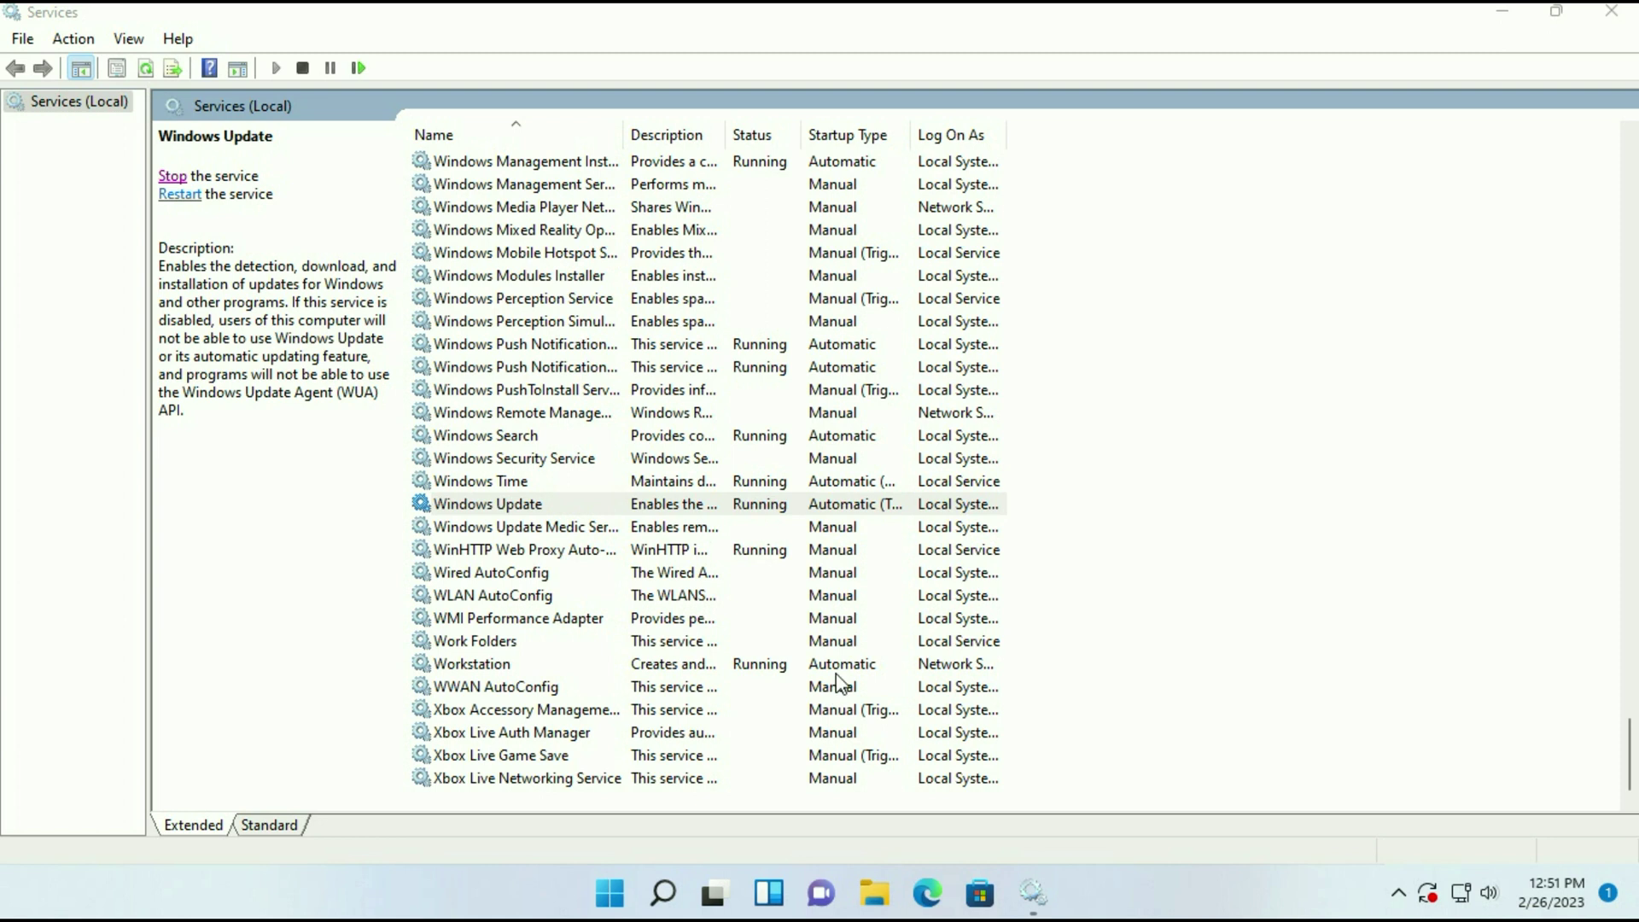
# - Close Services and search Windows for msconfig
pyautogui.click(1612, 12)
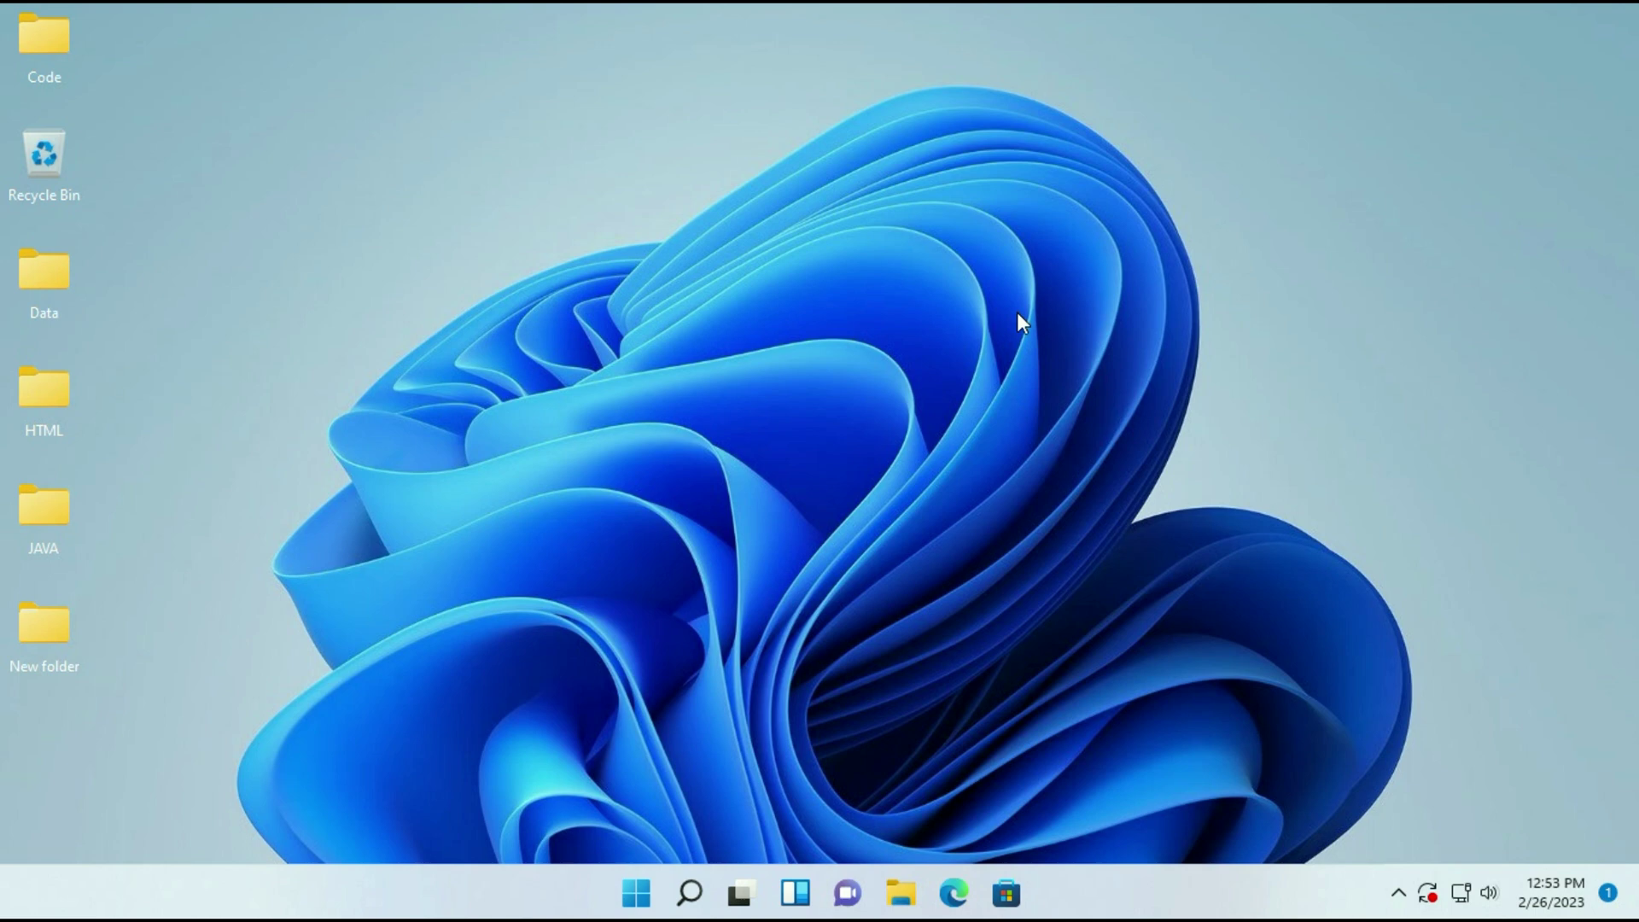
pyautogui.click(692, 894)
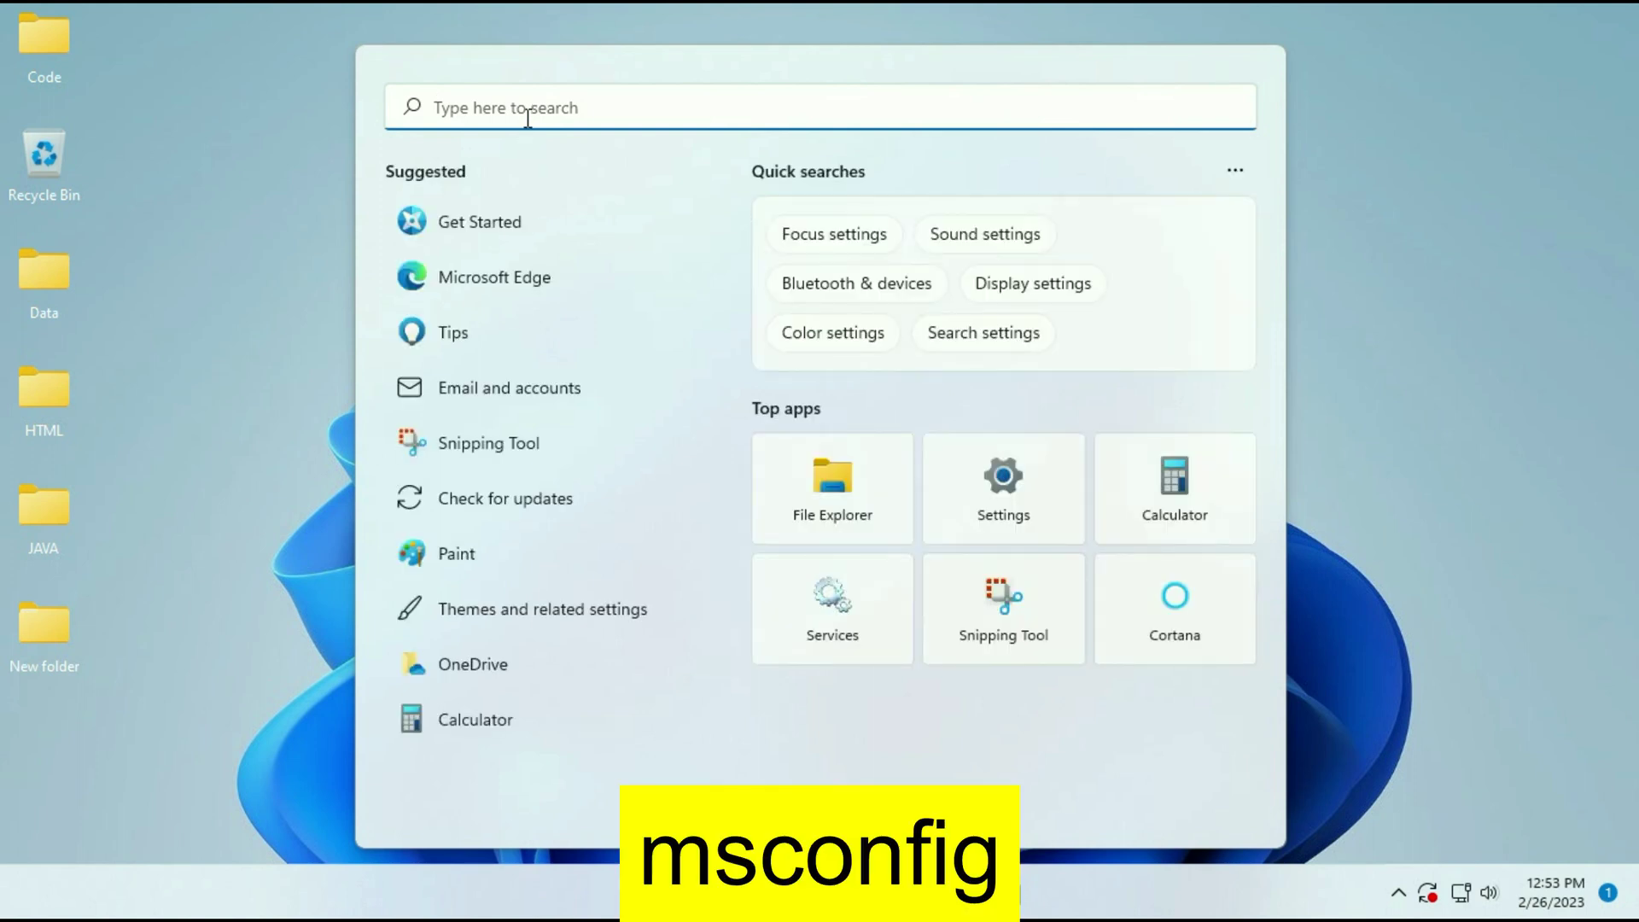
pyautogui.write('msconfig')
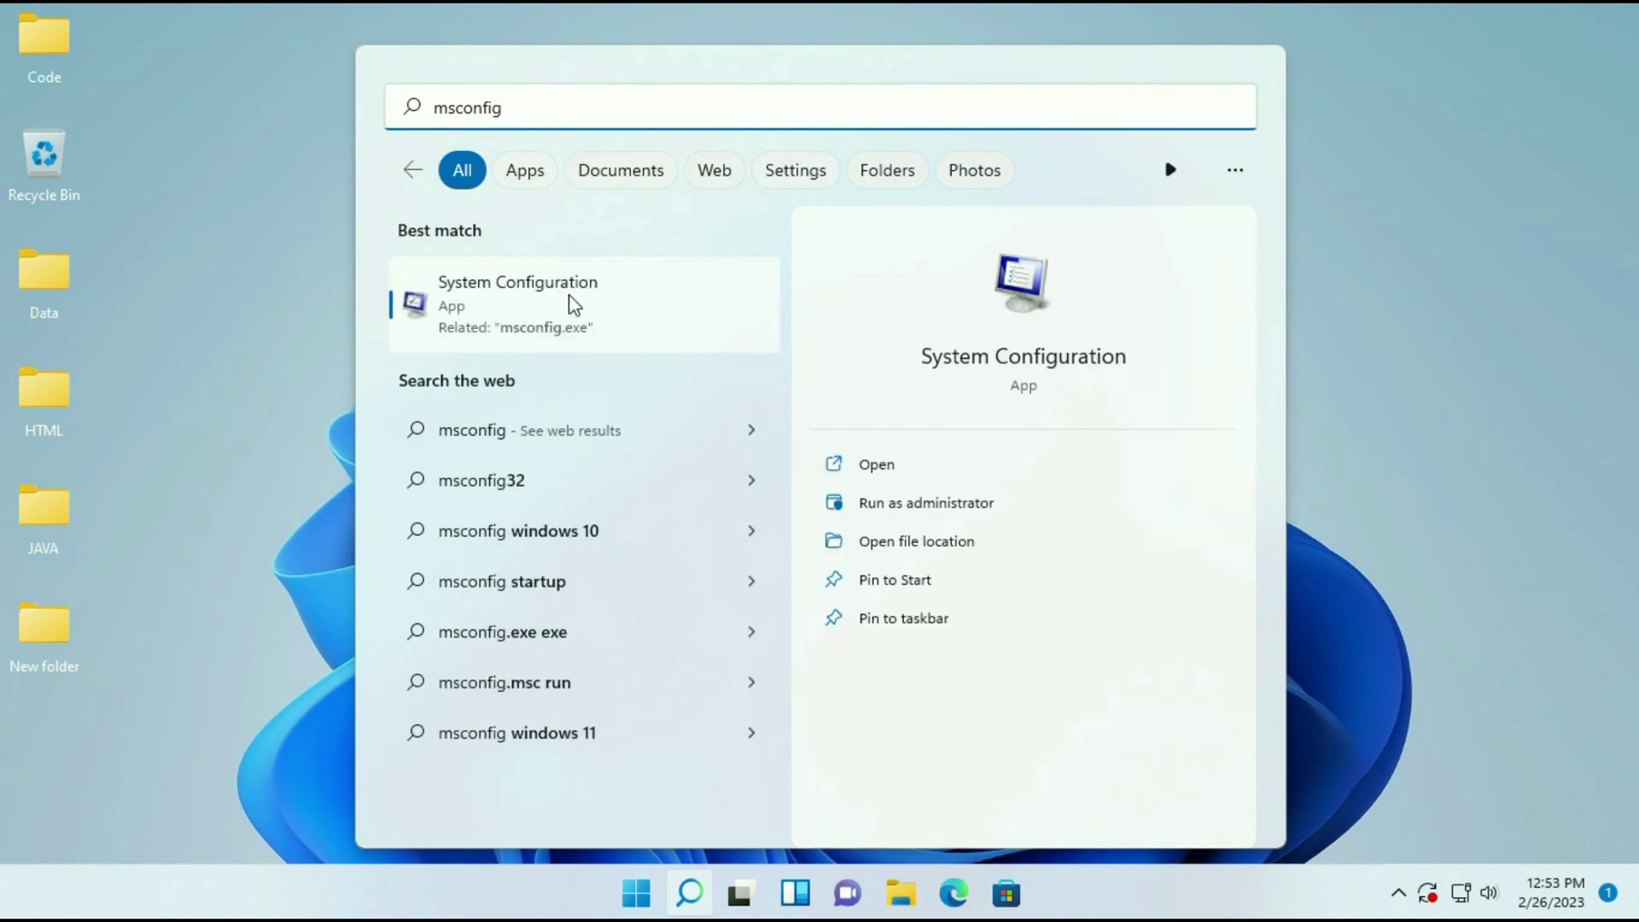
# - Enable Minimal safe boot on System Configuration's Boot tab and apply it
pyautogui.click(544, 296)
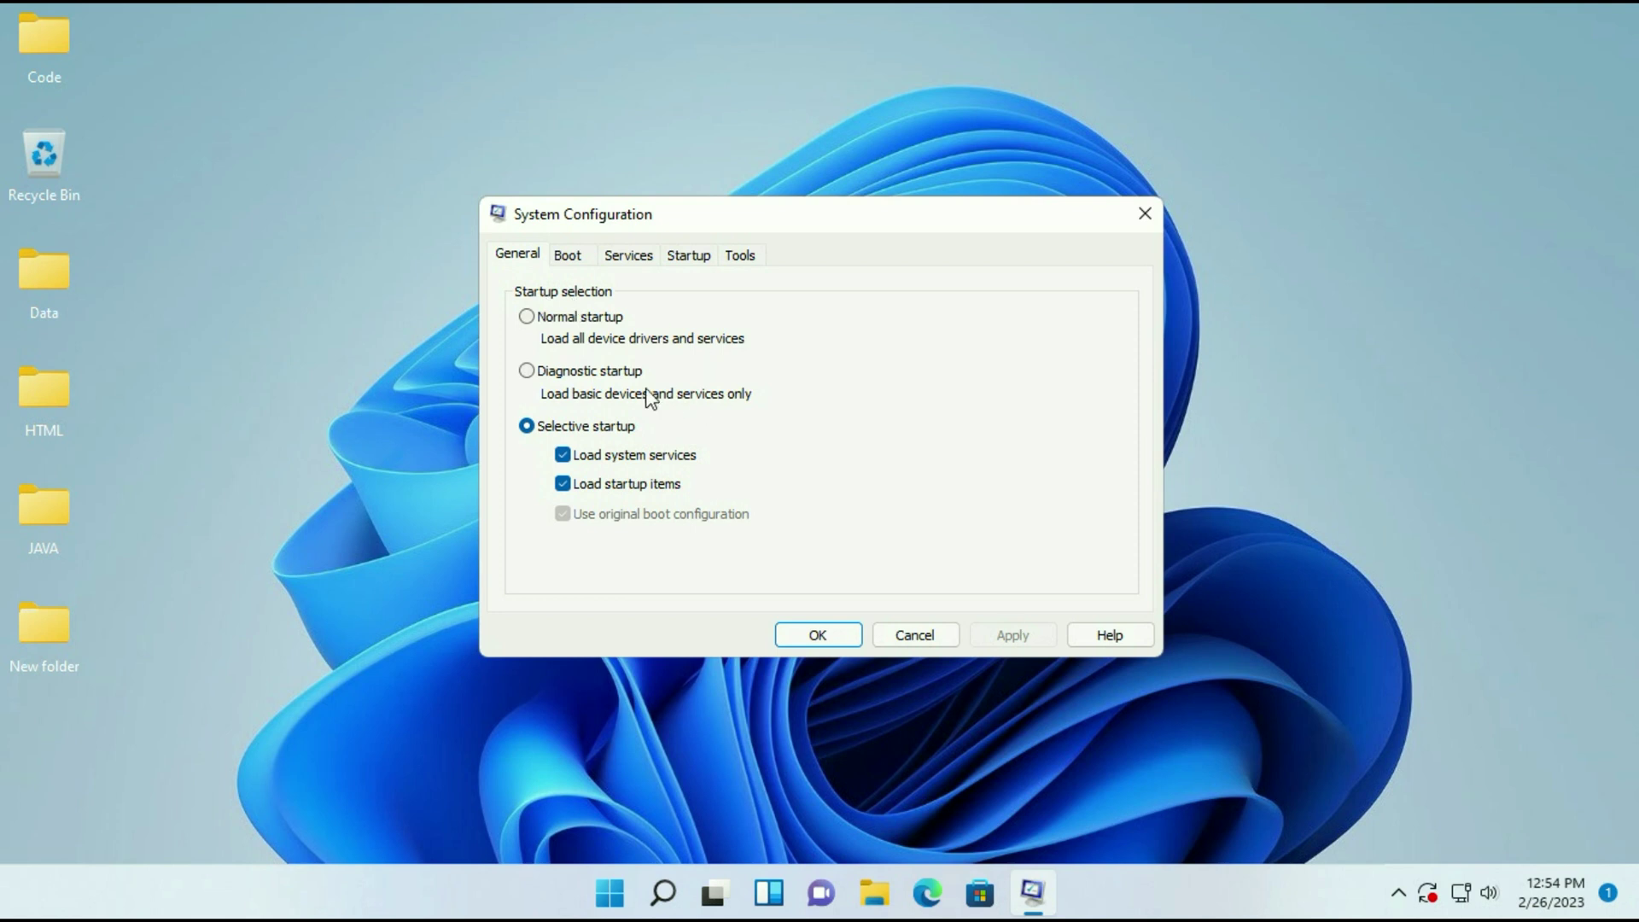
pyautogui.click(570, 258)
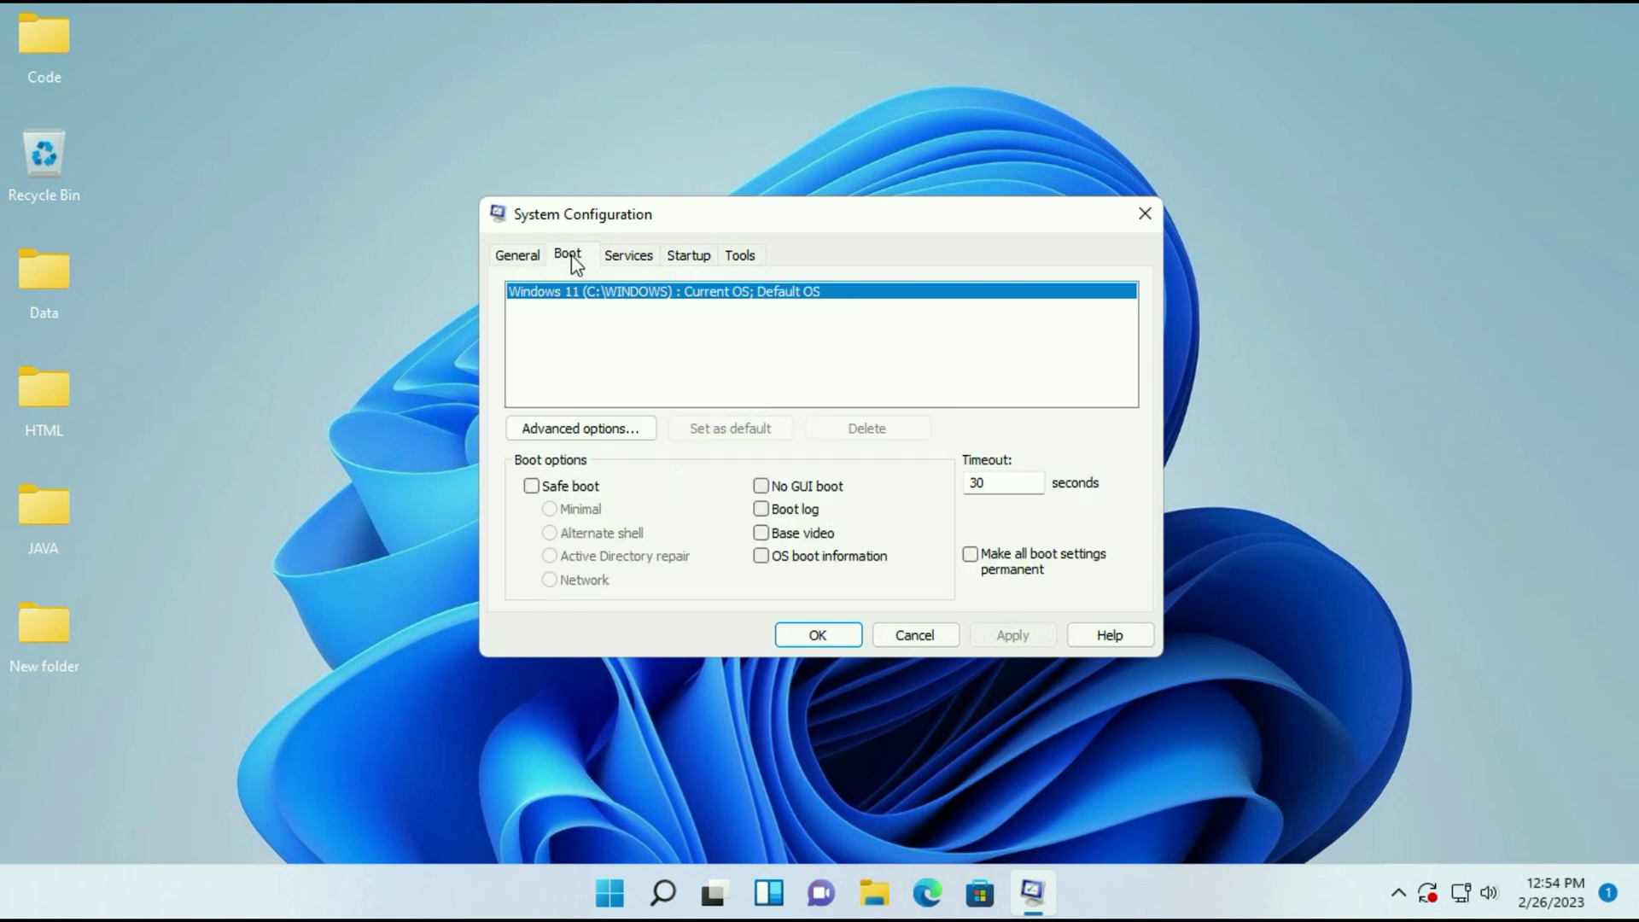
pyautogui.click(531, 485)
pyautogui.click(1020, 633)
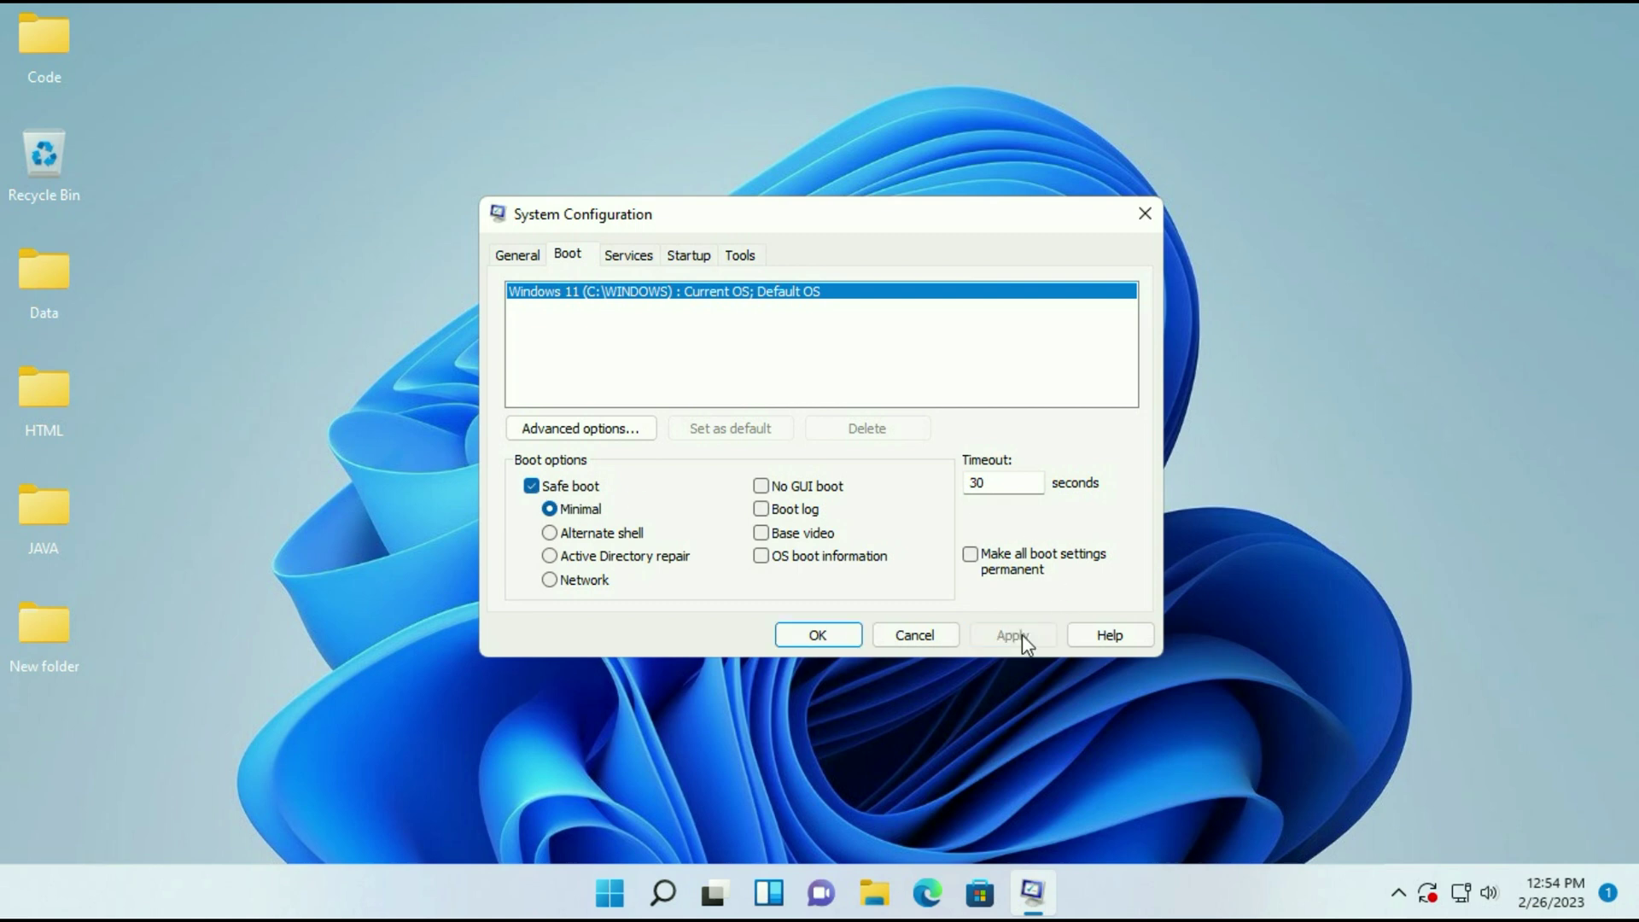
pyautogui.click(840, 637)
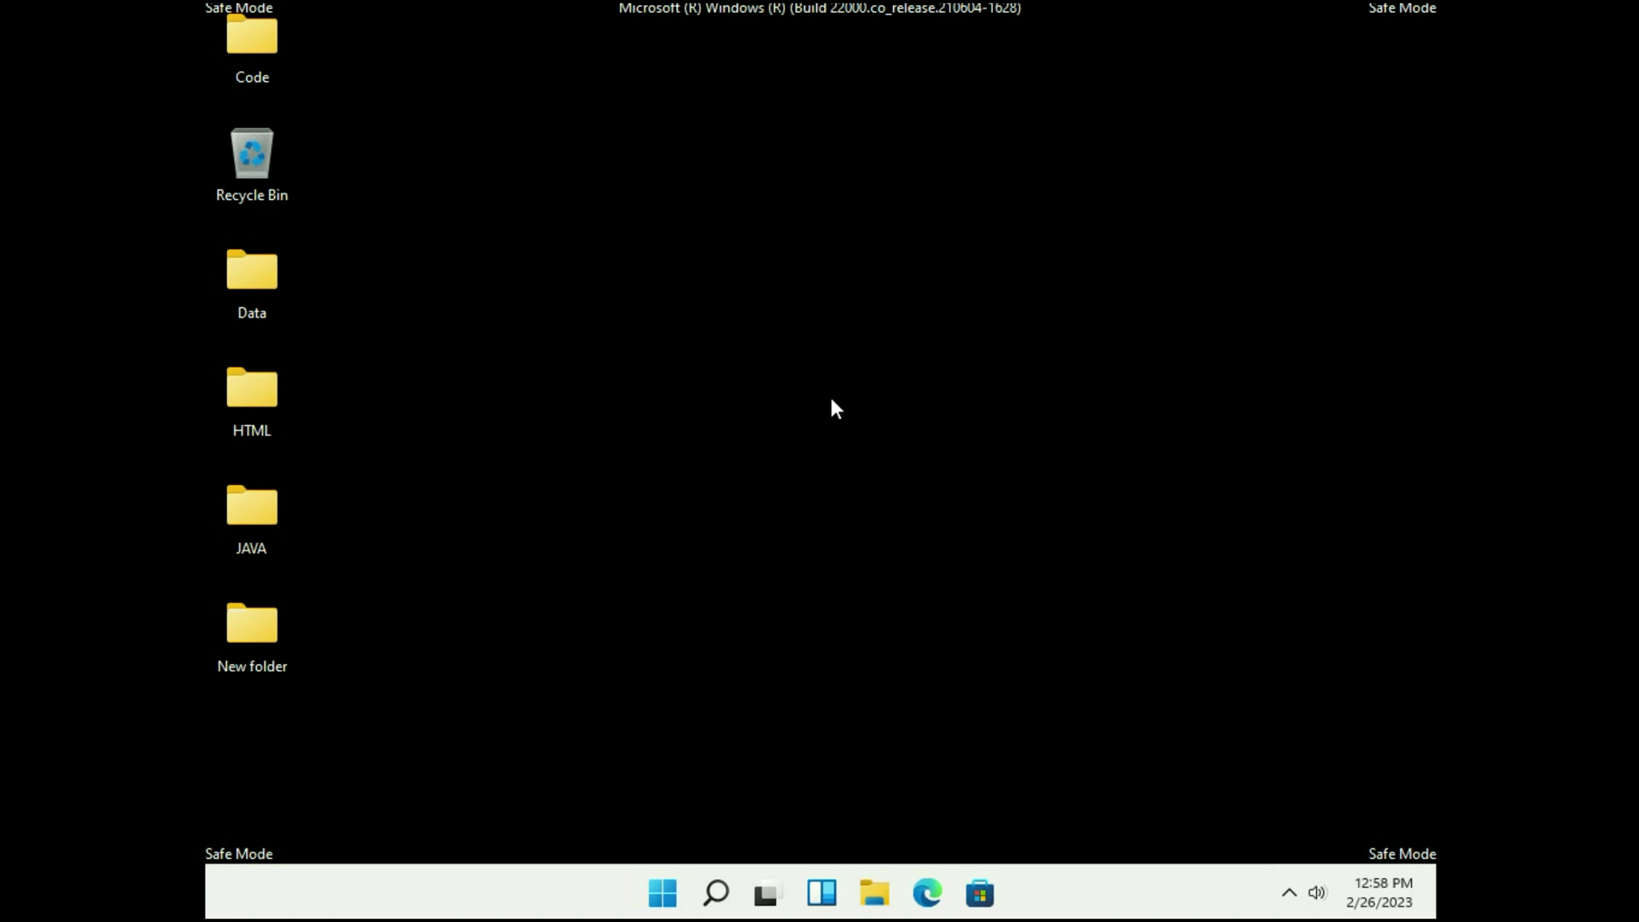
# - Run appwiz.cpl from the Run box to open Programs and Features
pyautogui.press('super+r')
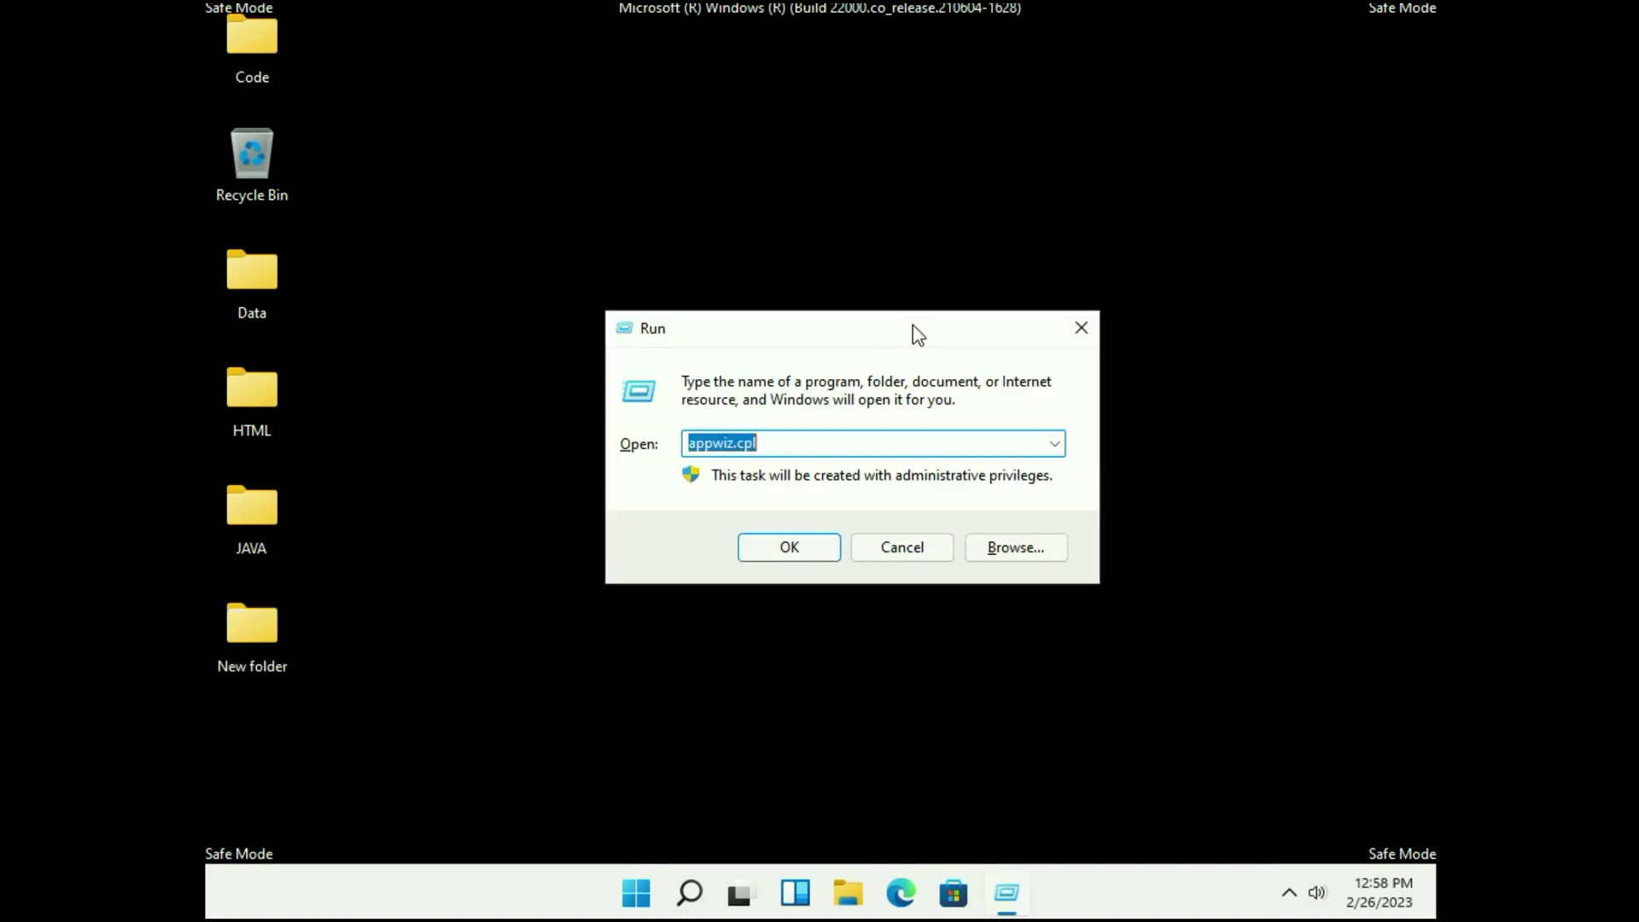
pyautogui.click(837, 444)
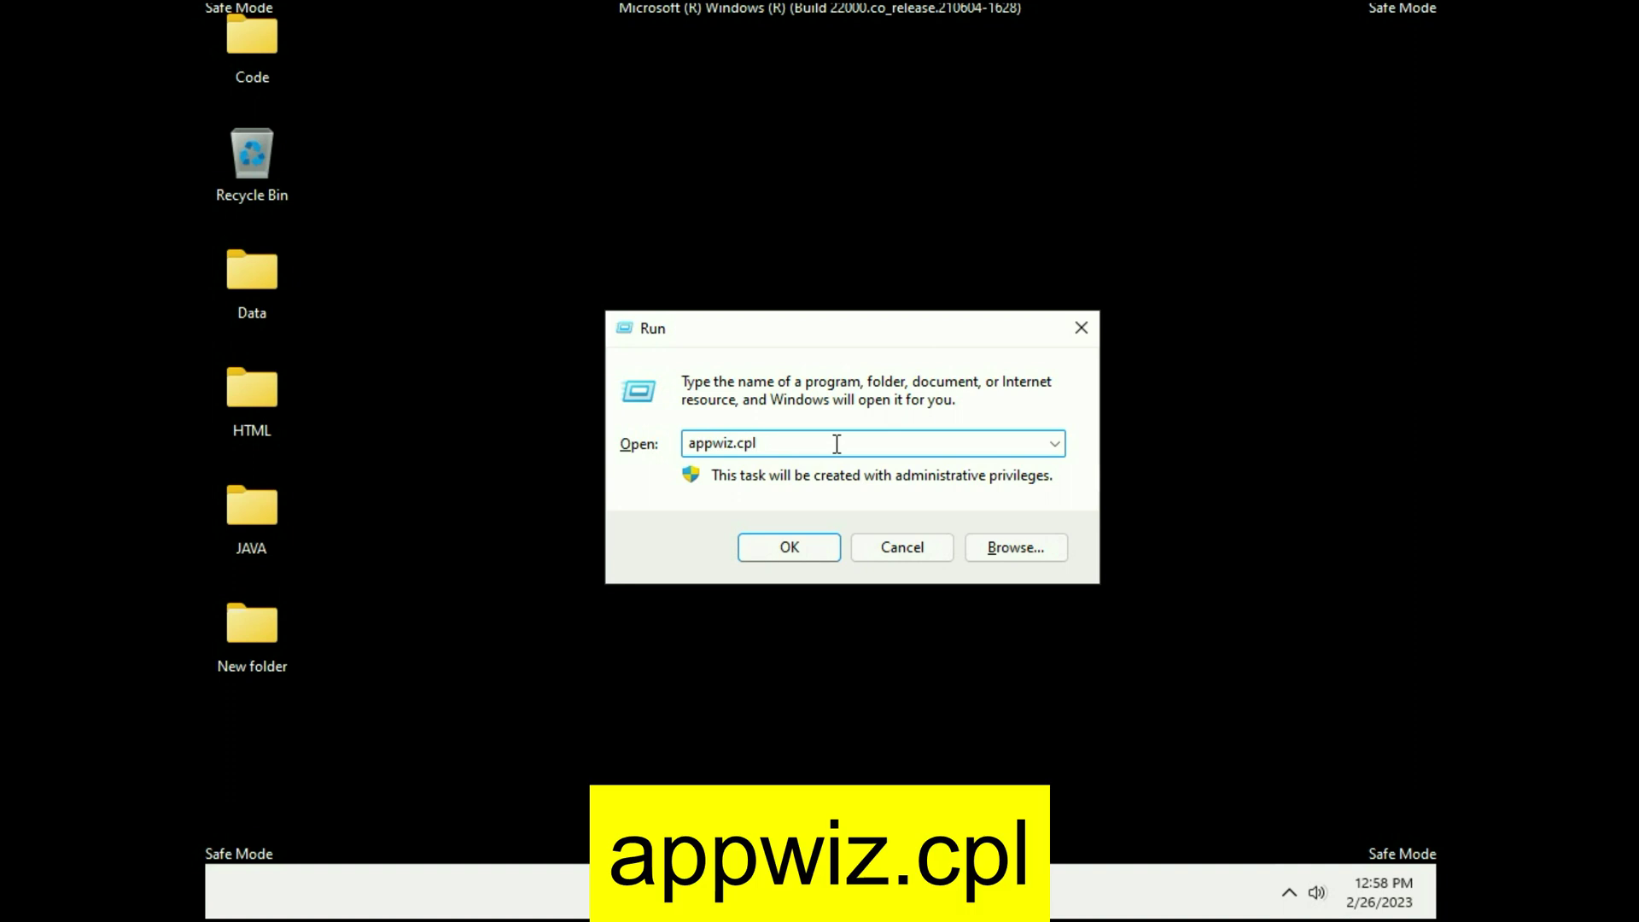
pyautogui.click(772, 550)
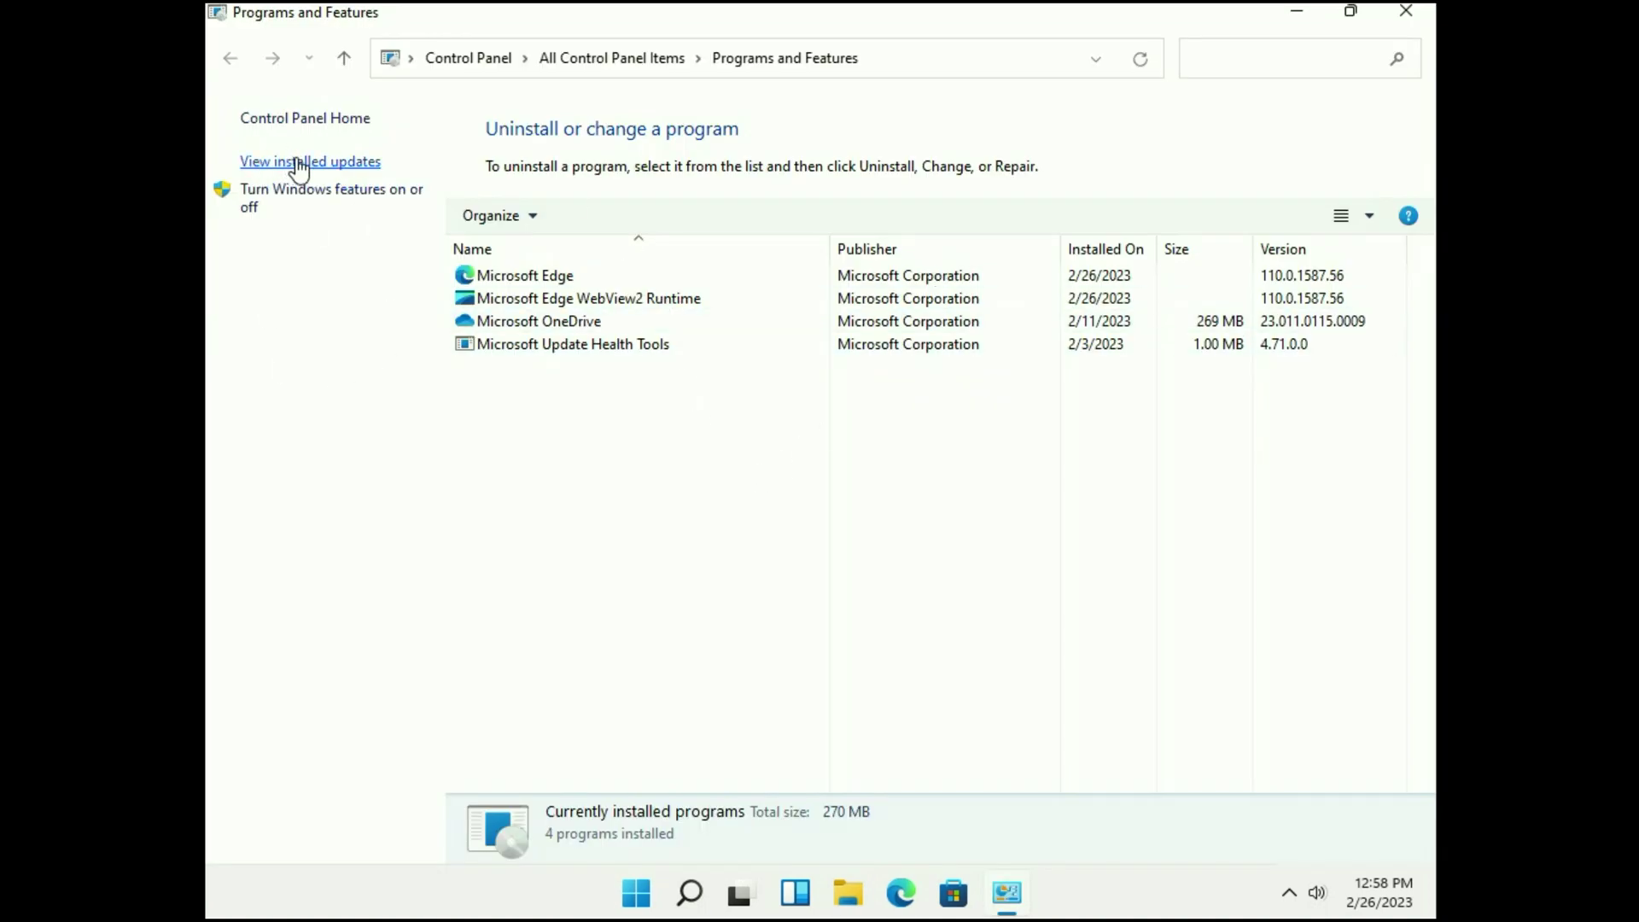
# - Sort the installed updates by Installed On, newest first, and review KB5020875 and the others
pyautogui.click(333, 170)
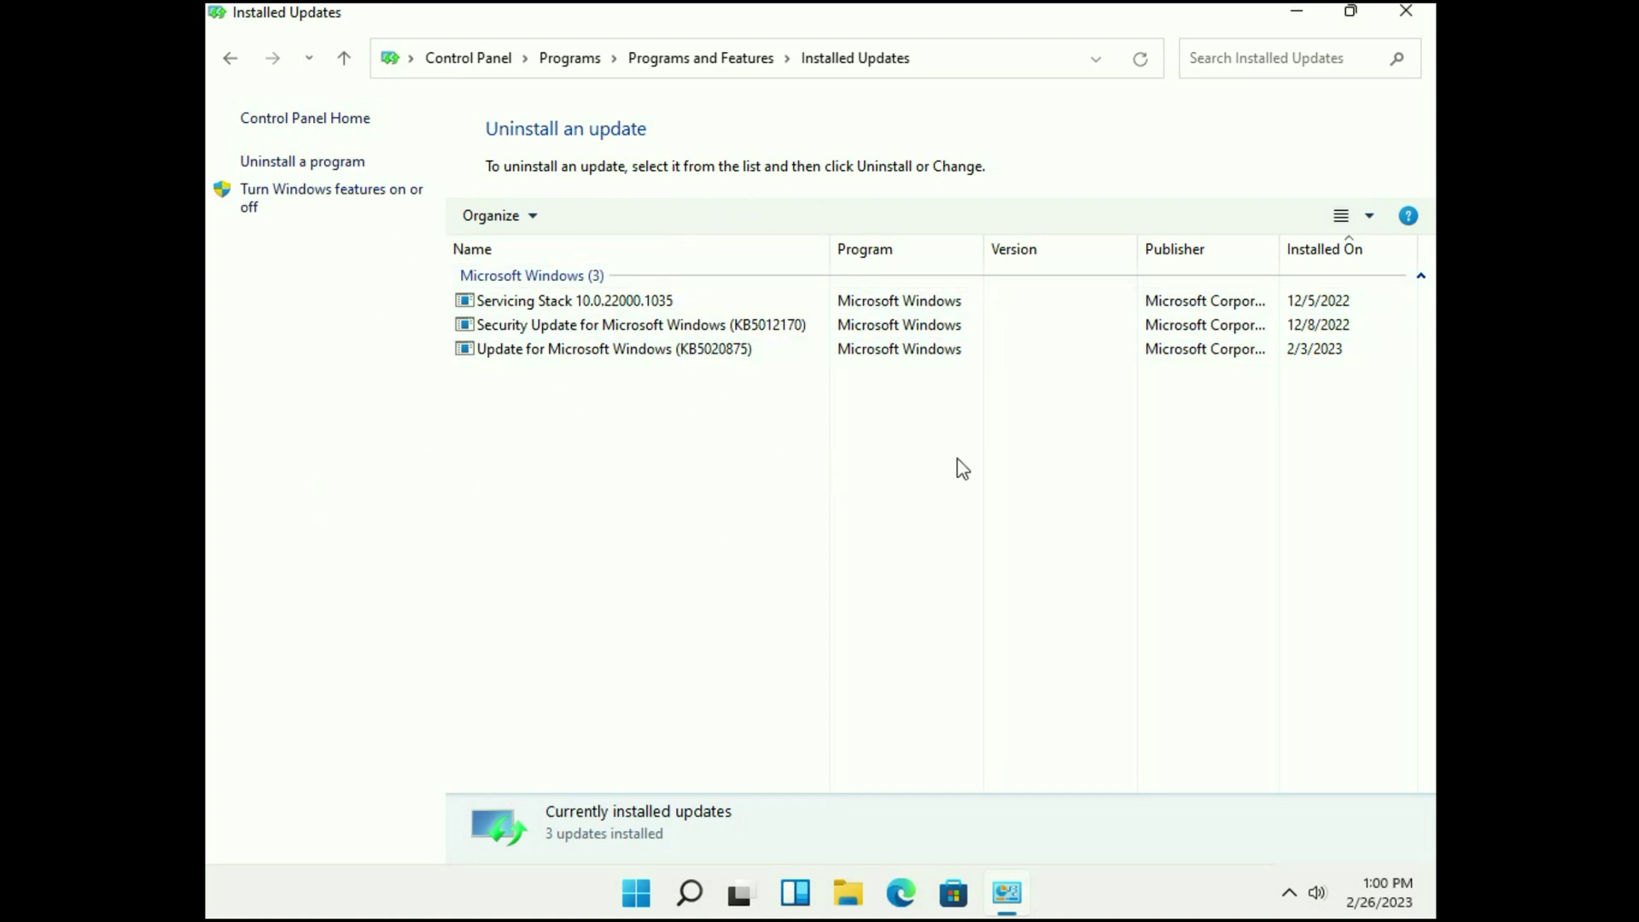
pyautogui.click(1326, 250)
pyautogui.click(1331, 257)
pyautogui.click(1331, 257)
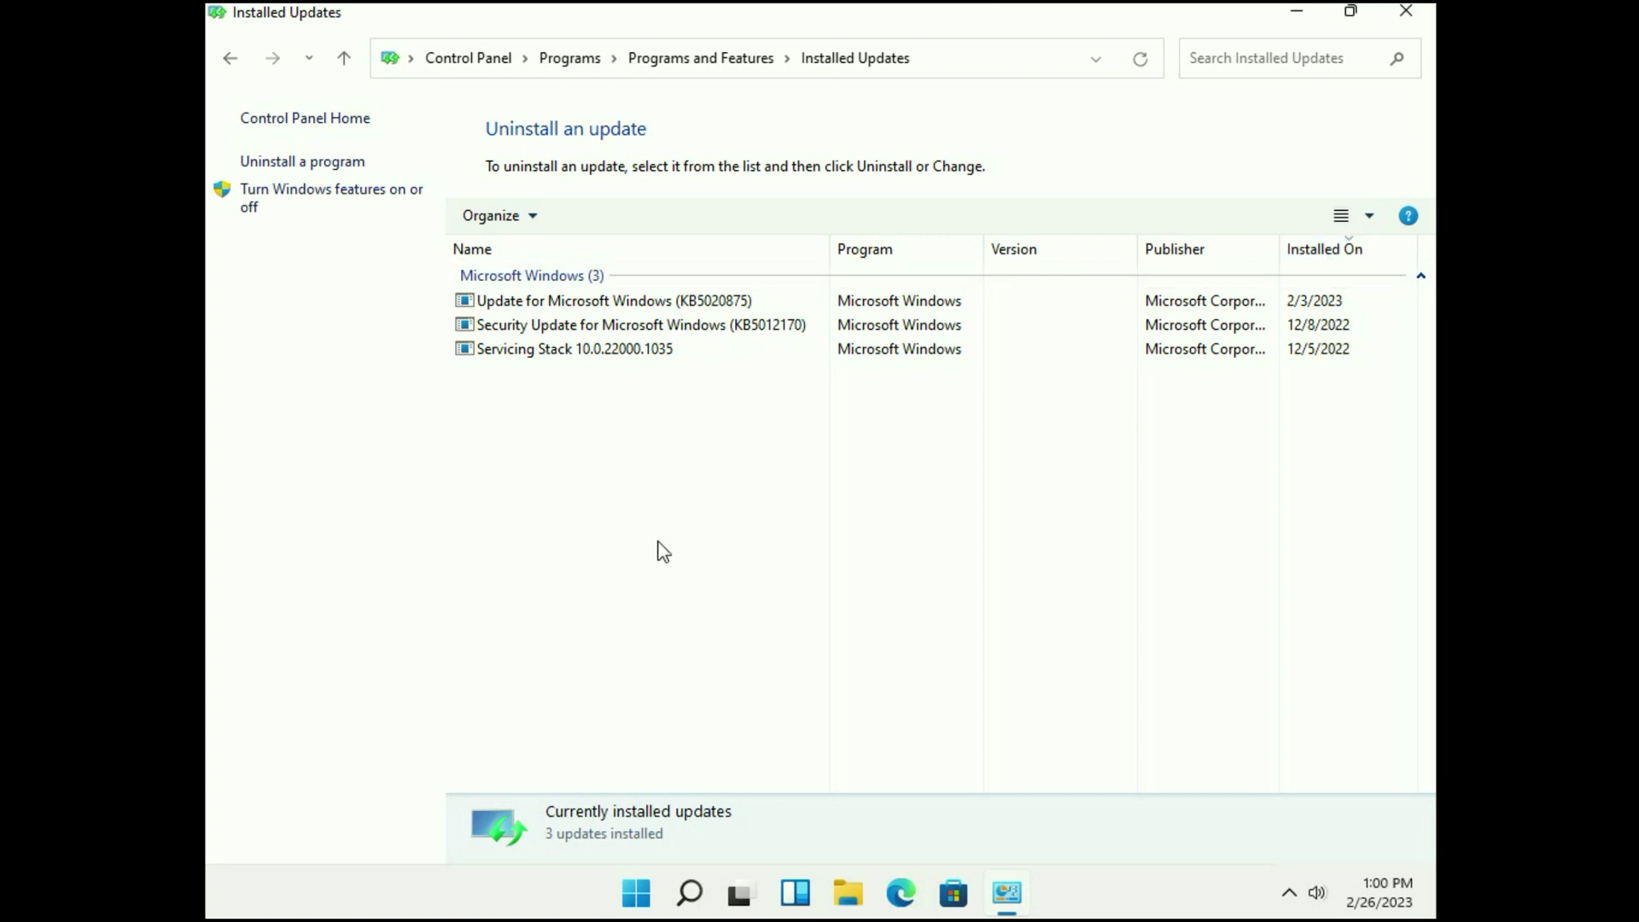
pyautogui.click(562, 304)
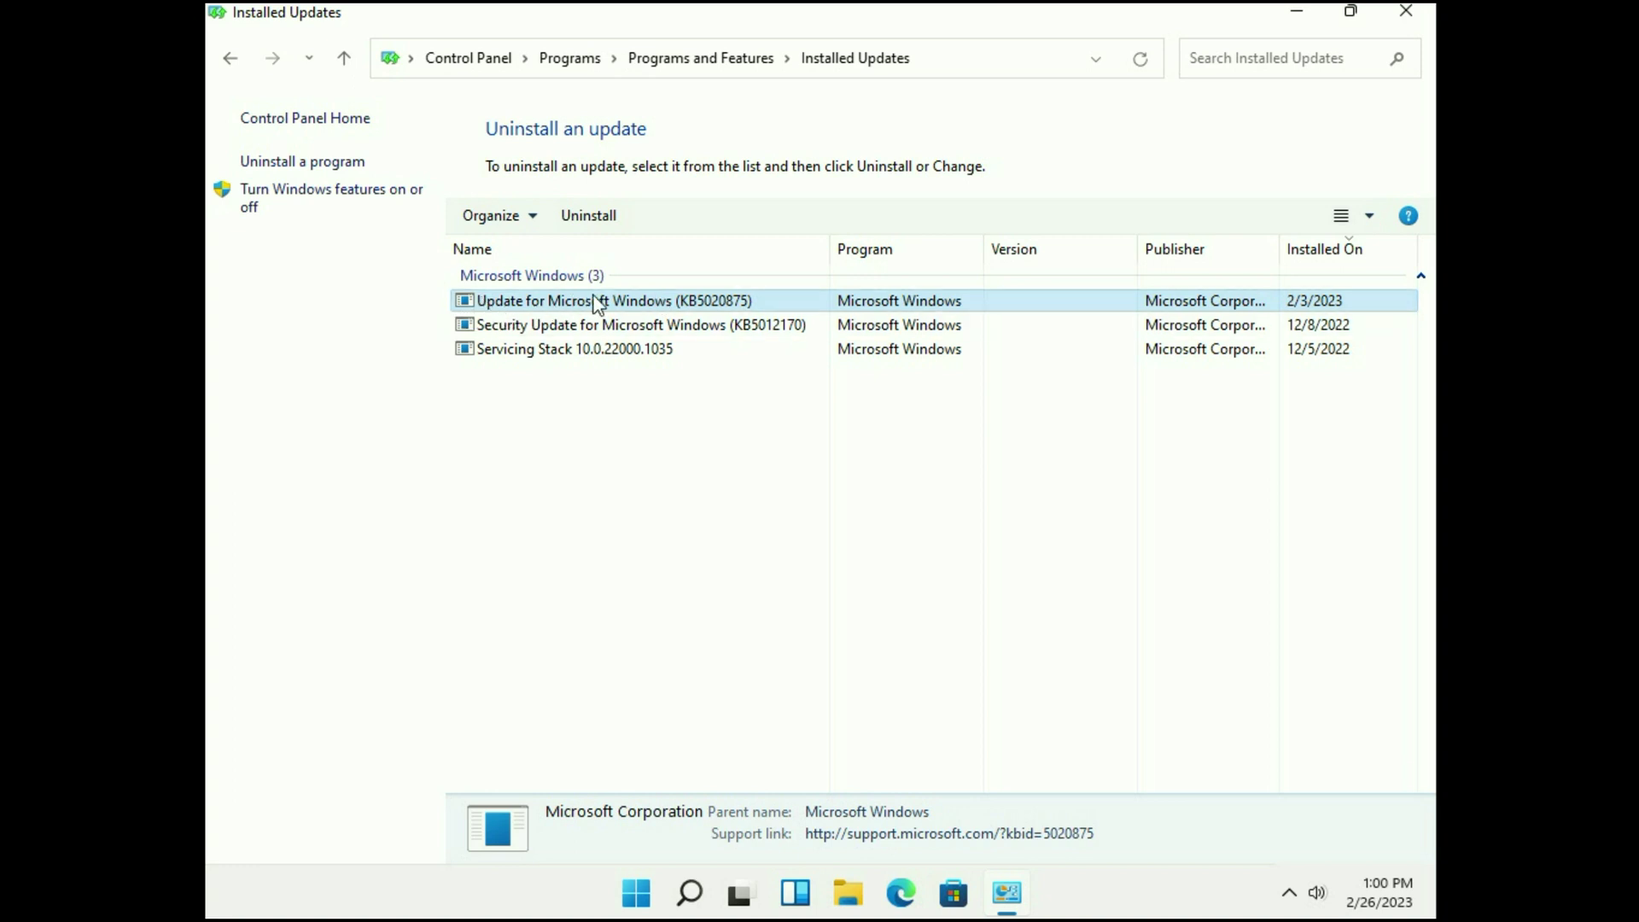
pyautogui.click(533, 329)
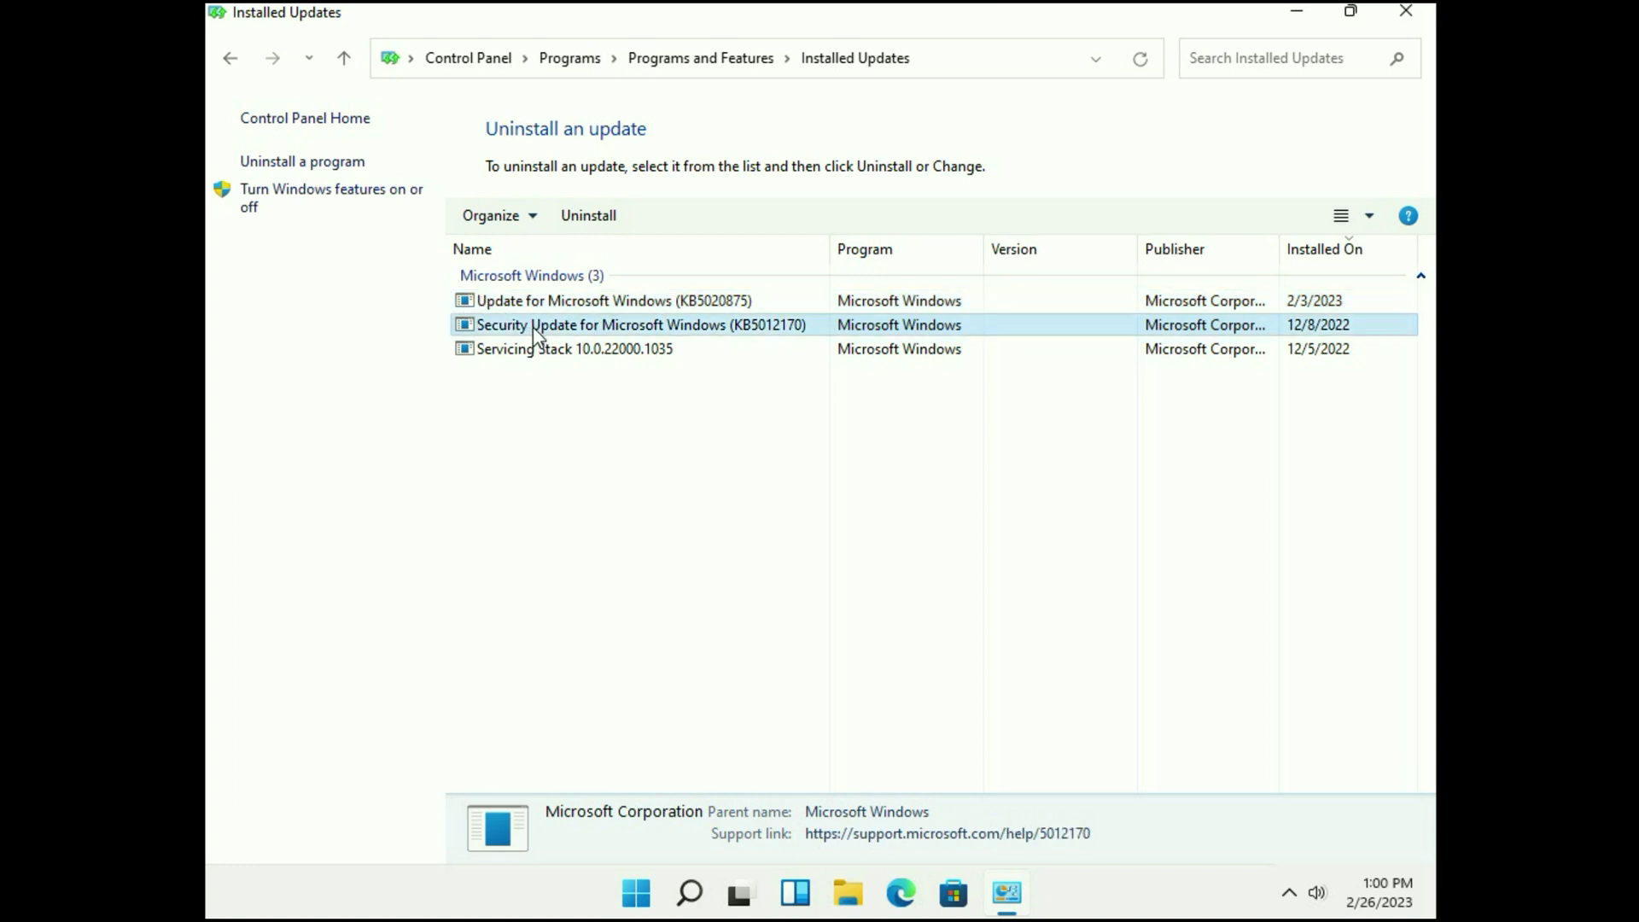
pyautogui.click(520, 354)
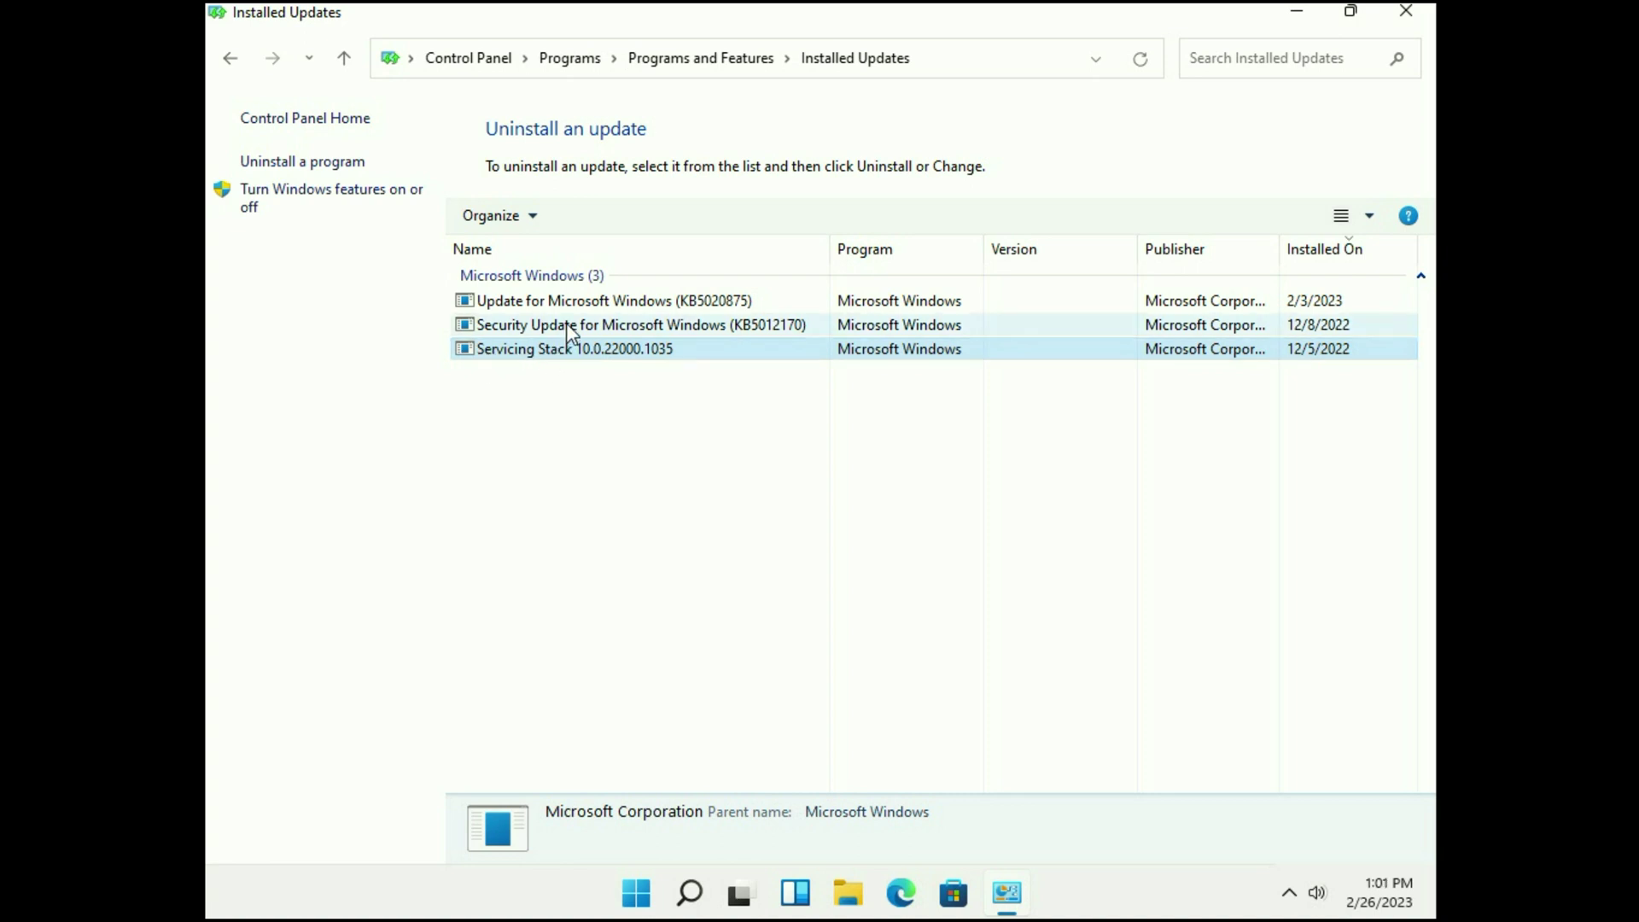
# - Uninstall Update for Microsoft Windows (KB5020875) and confirm its removal
pyautogui.click(584, 306)
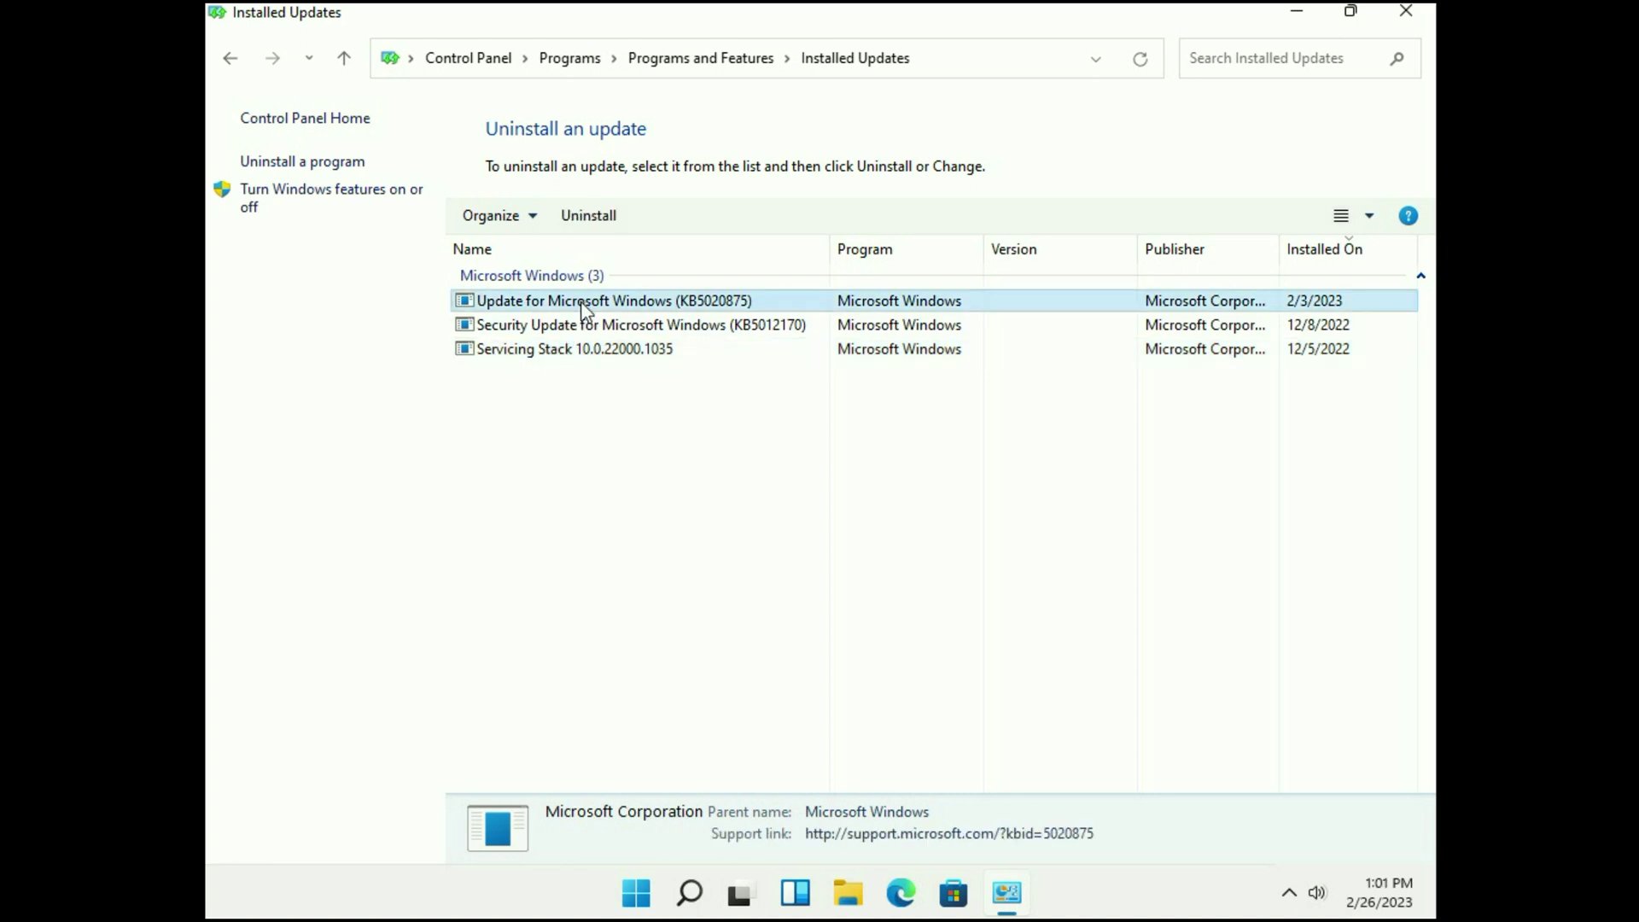
pyautogui.rightClick(584, 307)
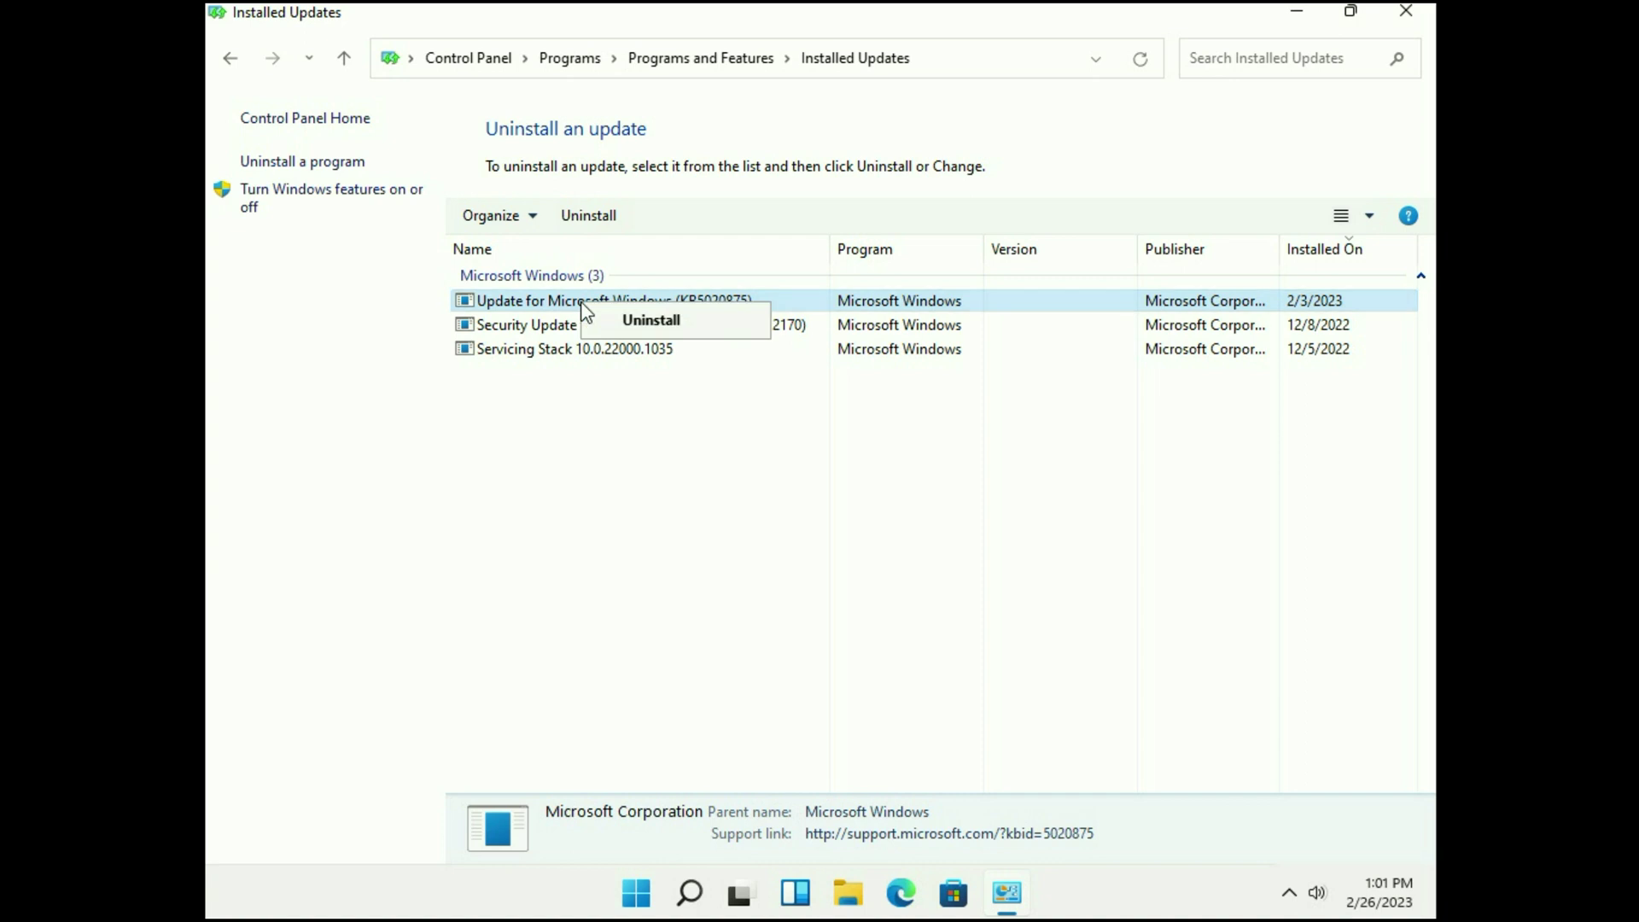
pyautogui.click(656, 323)
pyautogui.click(897, 441)
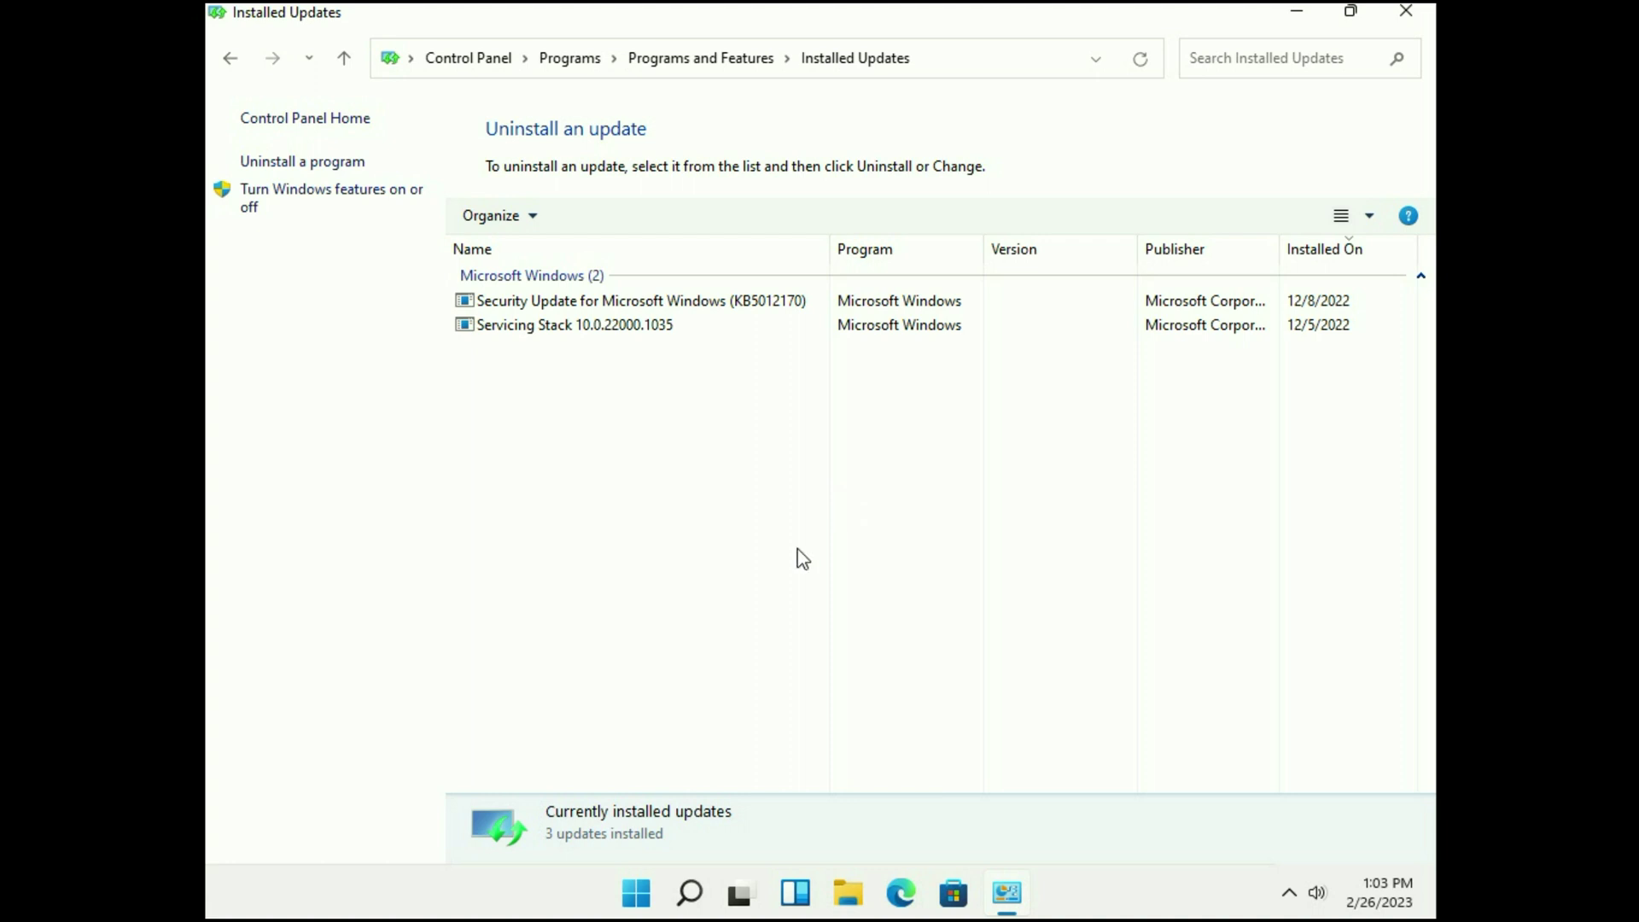
# - Close the Installed Updates window and launch System Configuration via msconfig
pyautogui.click(1392, 17)
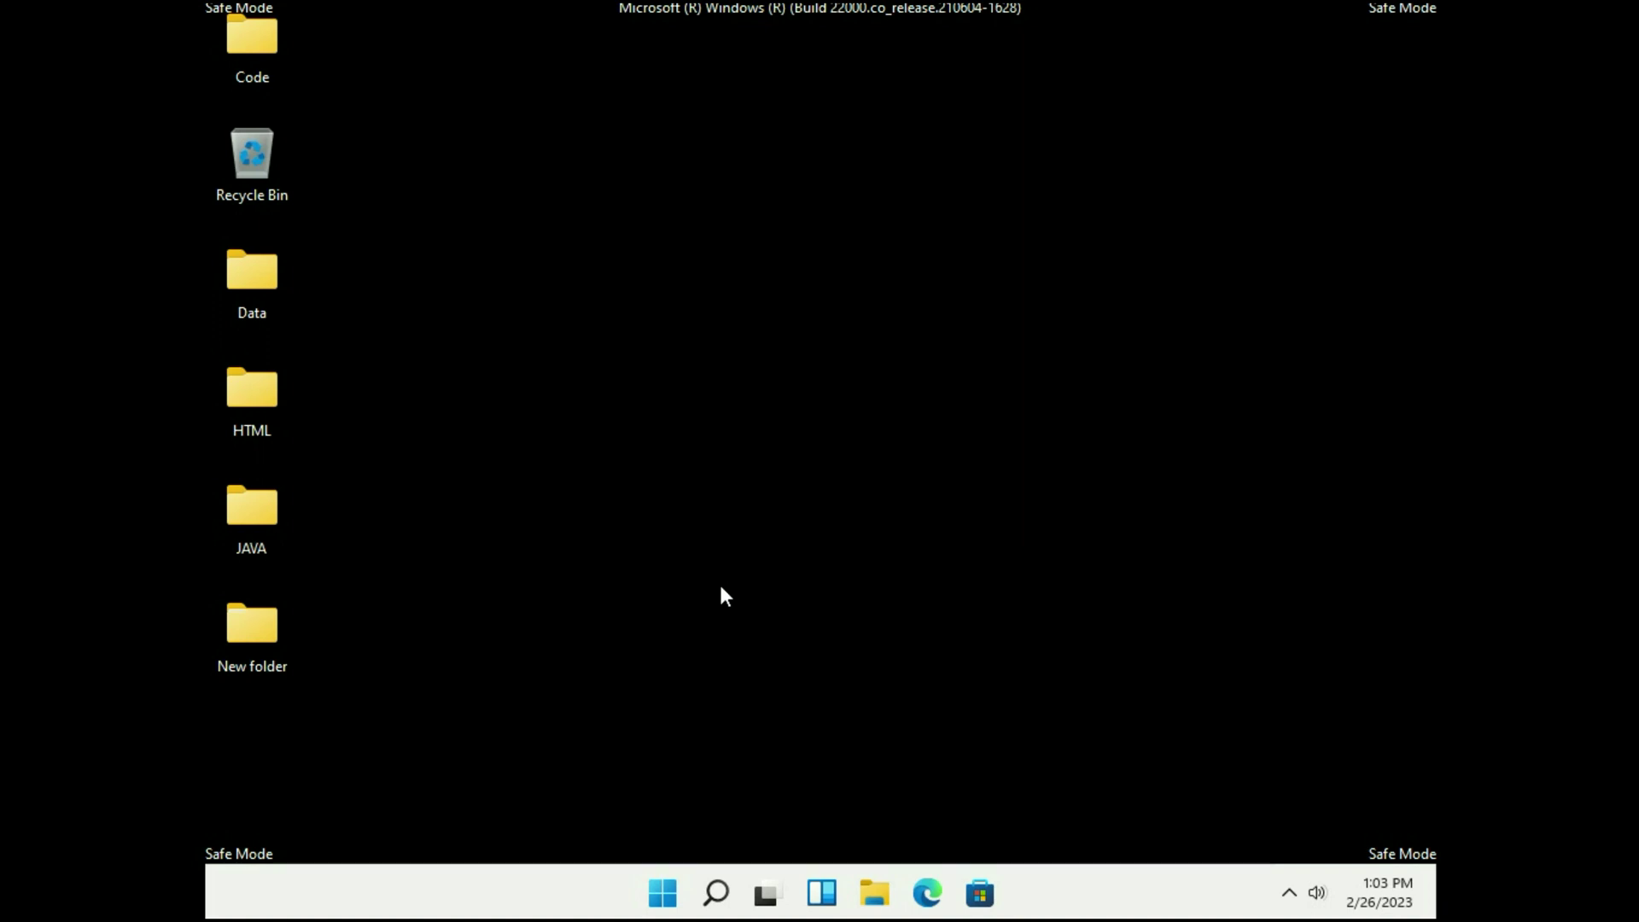
pyautogui.press('Tab')
pyautogui.press('super+r')
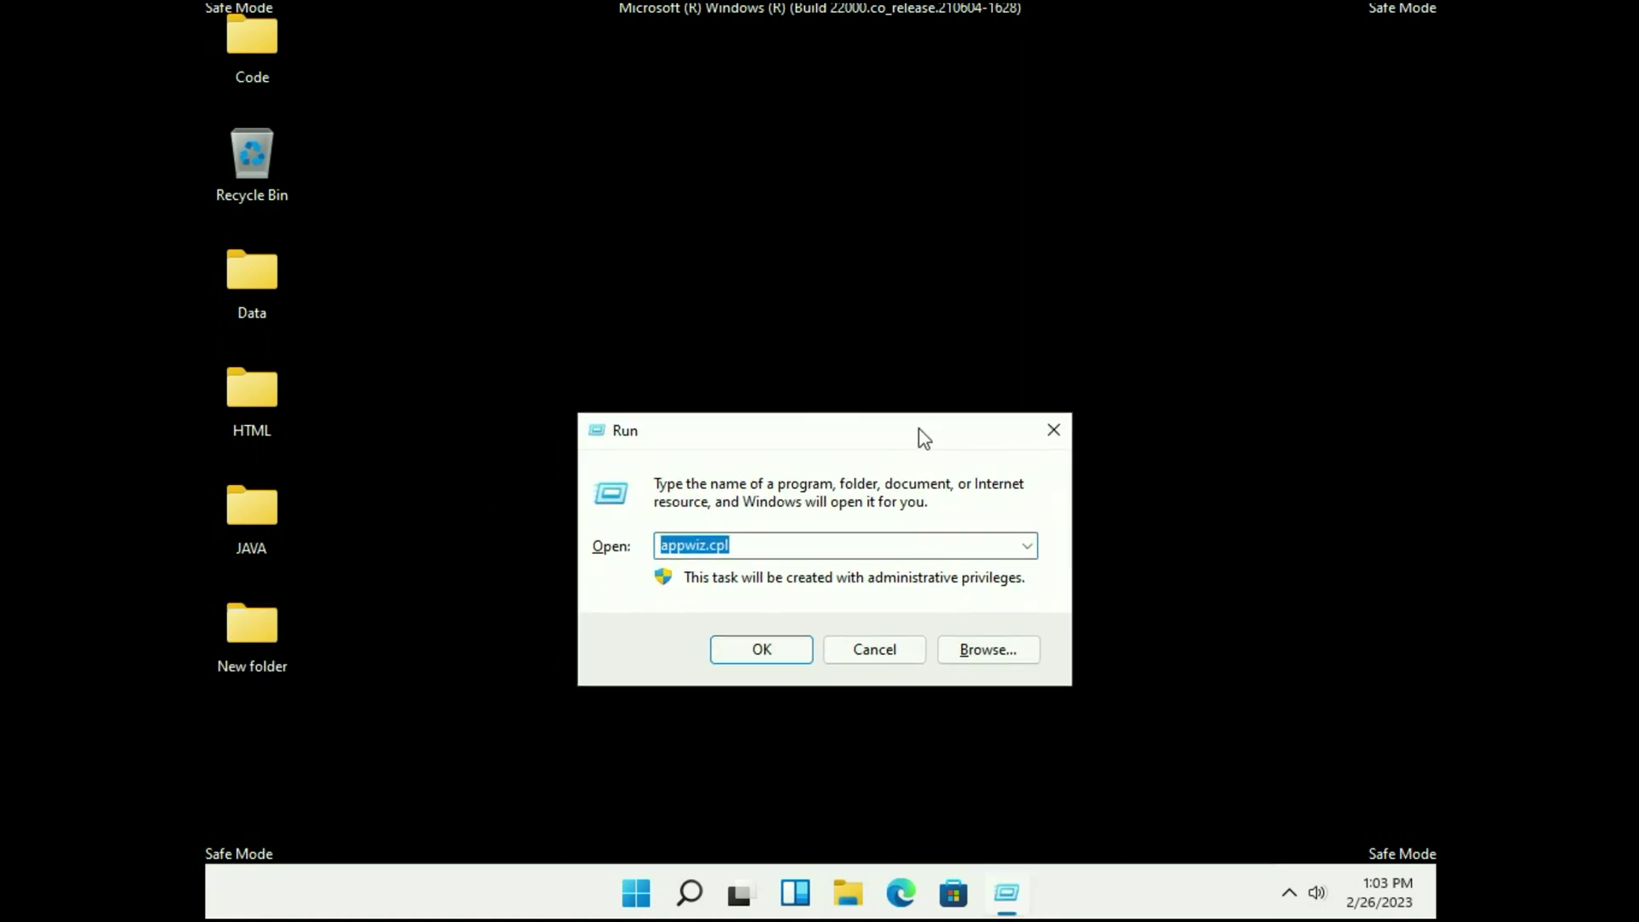
pyautogui.write('msconfig')
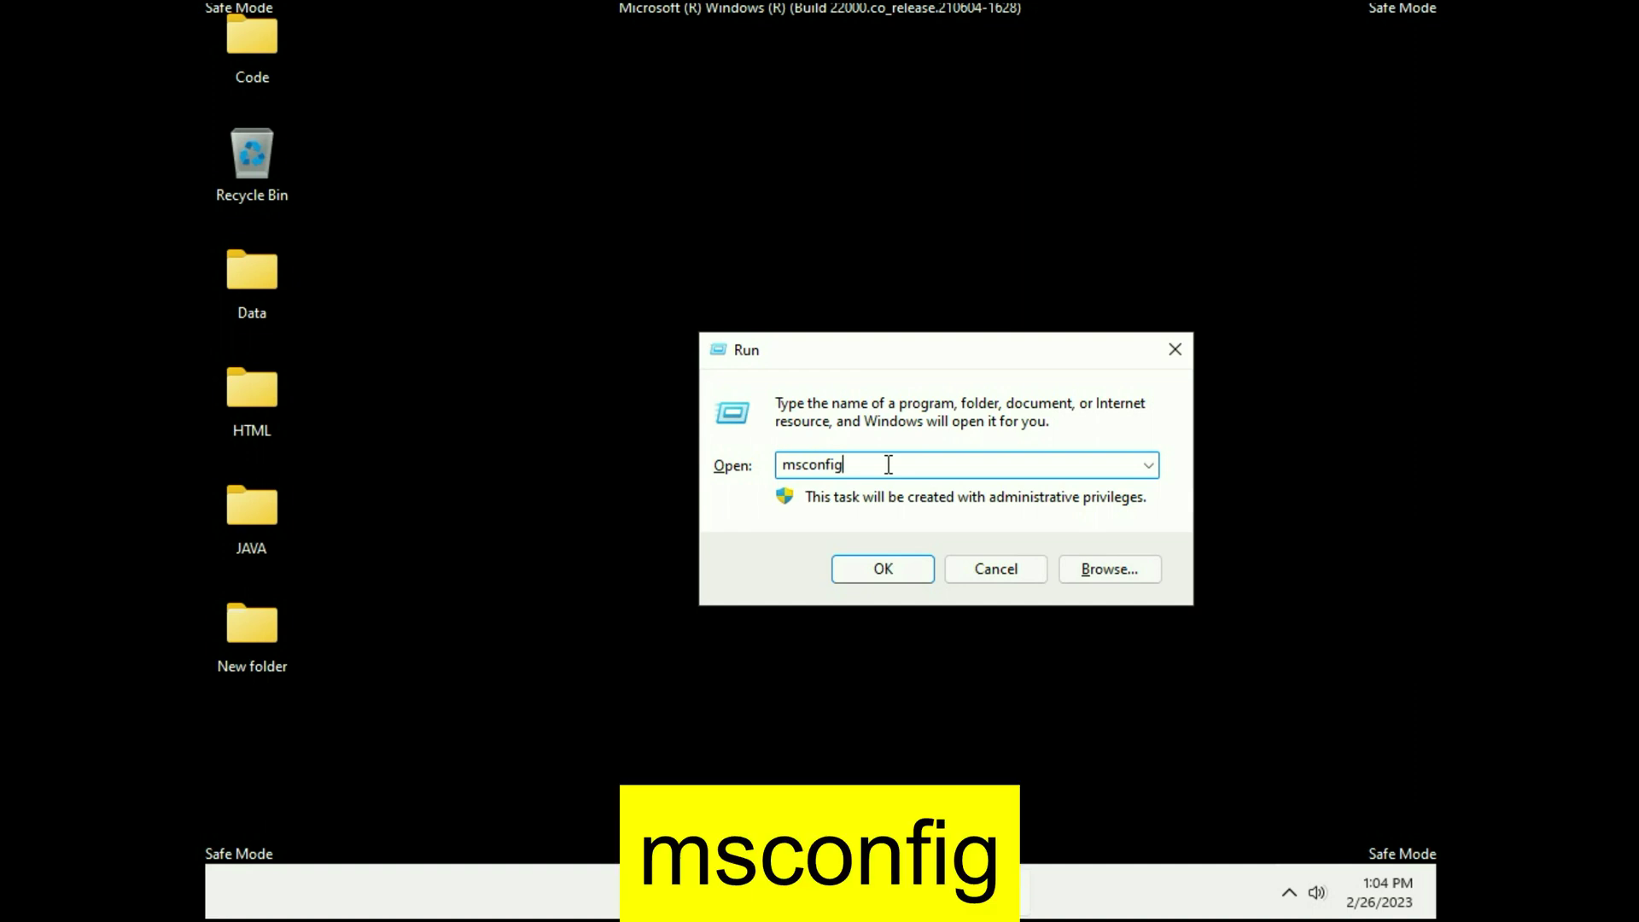
pyautogui.press('Return')
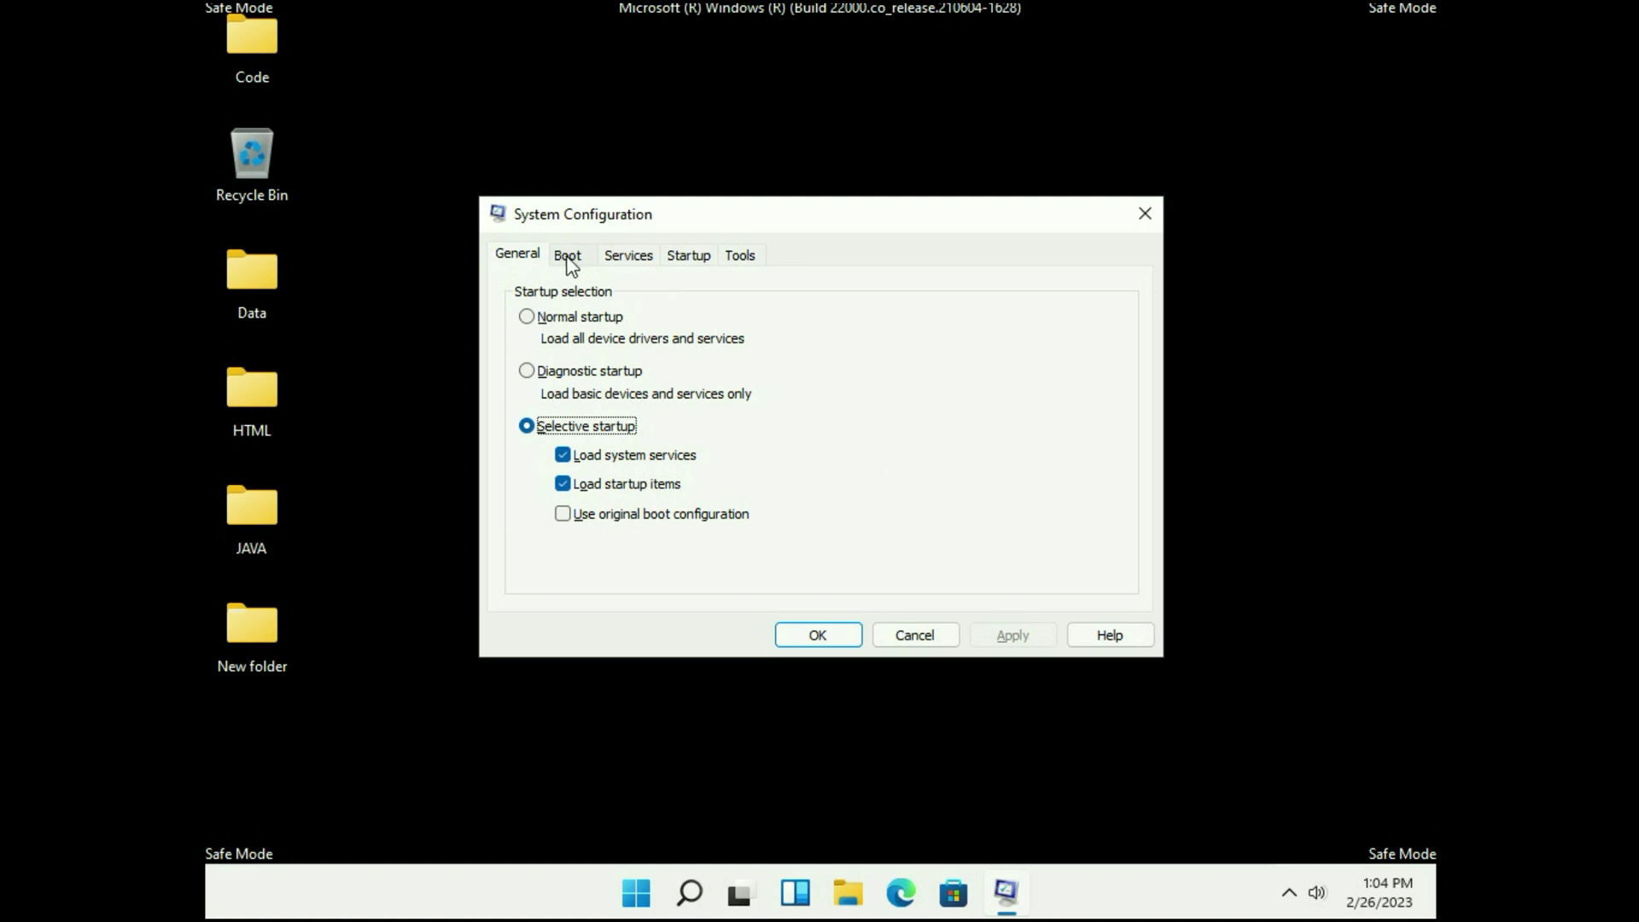
# - Turn off Safe boot on the Boot tab and apply the change
pyautogui.click(566, 259)
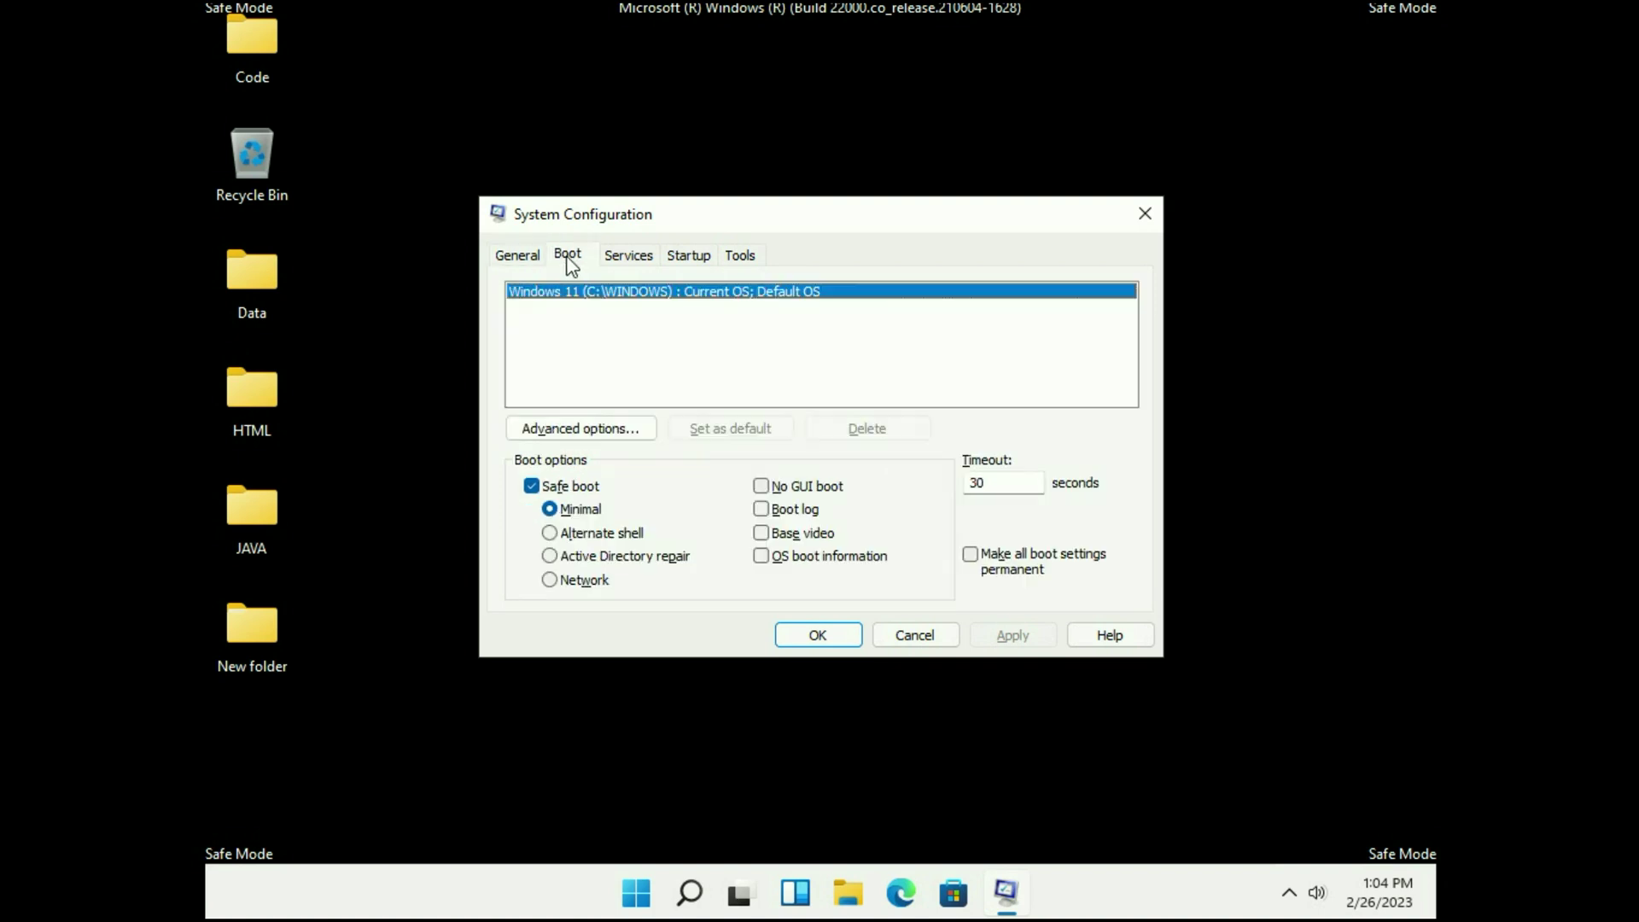
pyautogui.click(531, 487)
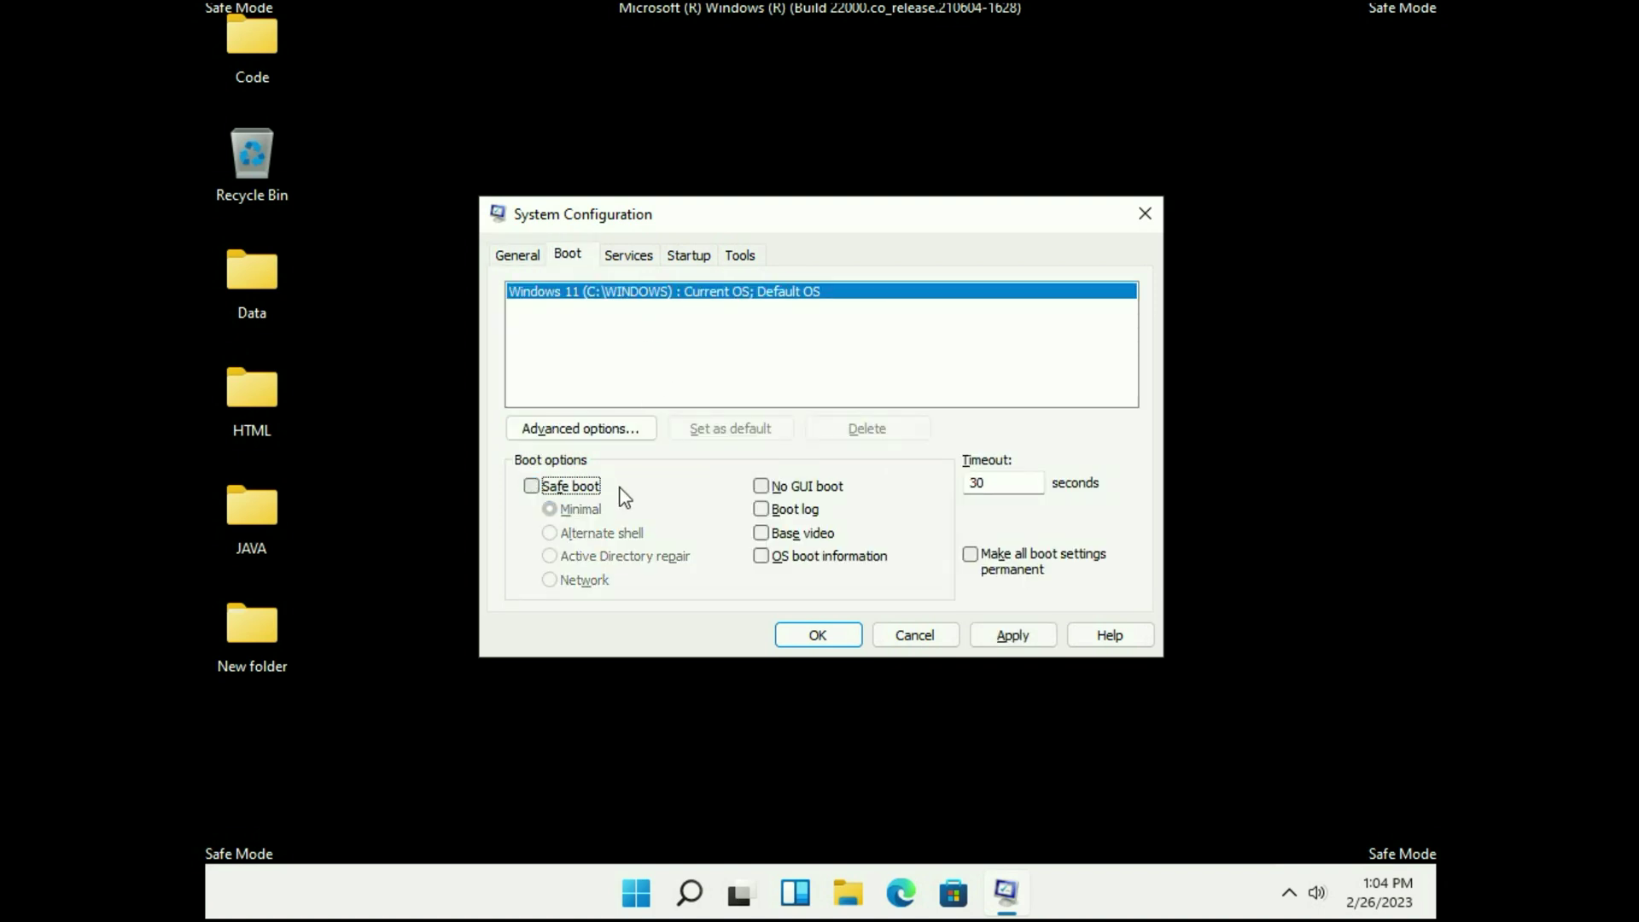
pyautogui.click(1023, 637)
pyautogui.click(821, 634)
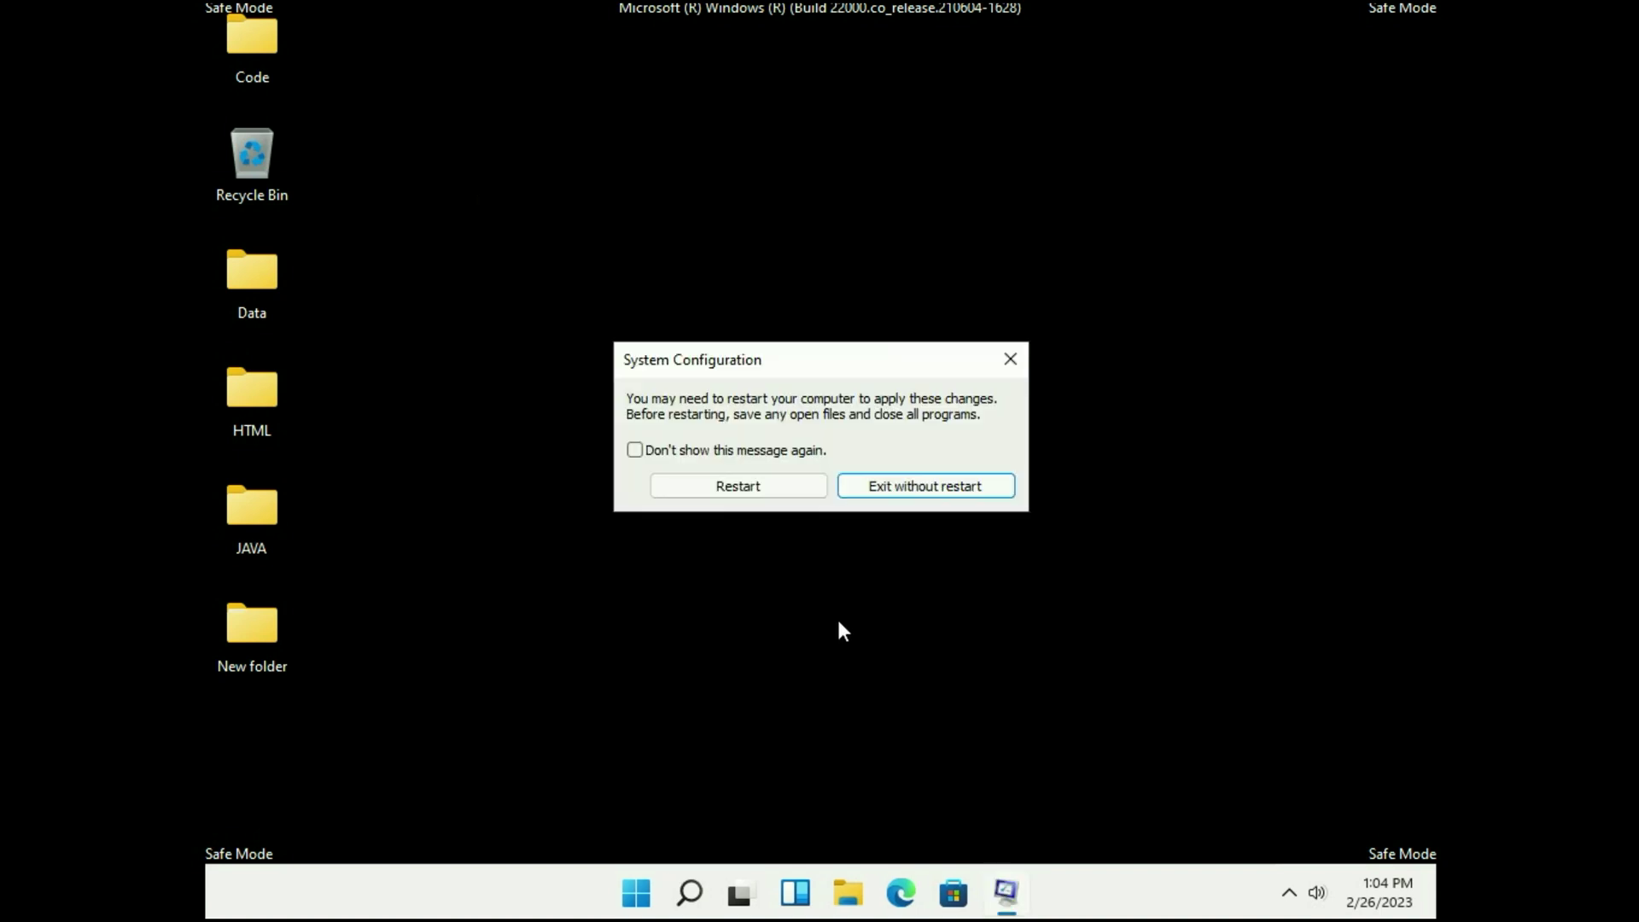